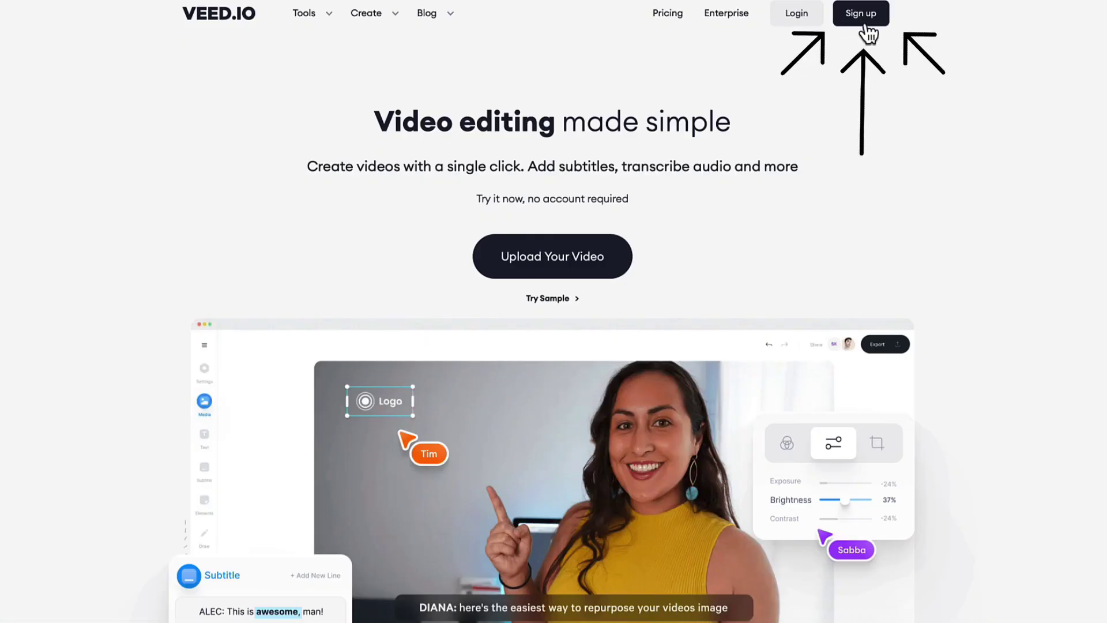
# Step: Sign up with Google, entering your name and the workspace name 'Virtuoso Assistant'
pyautogui.click(863, 13)
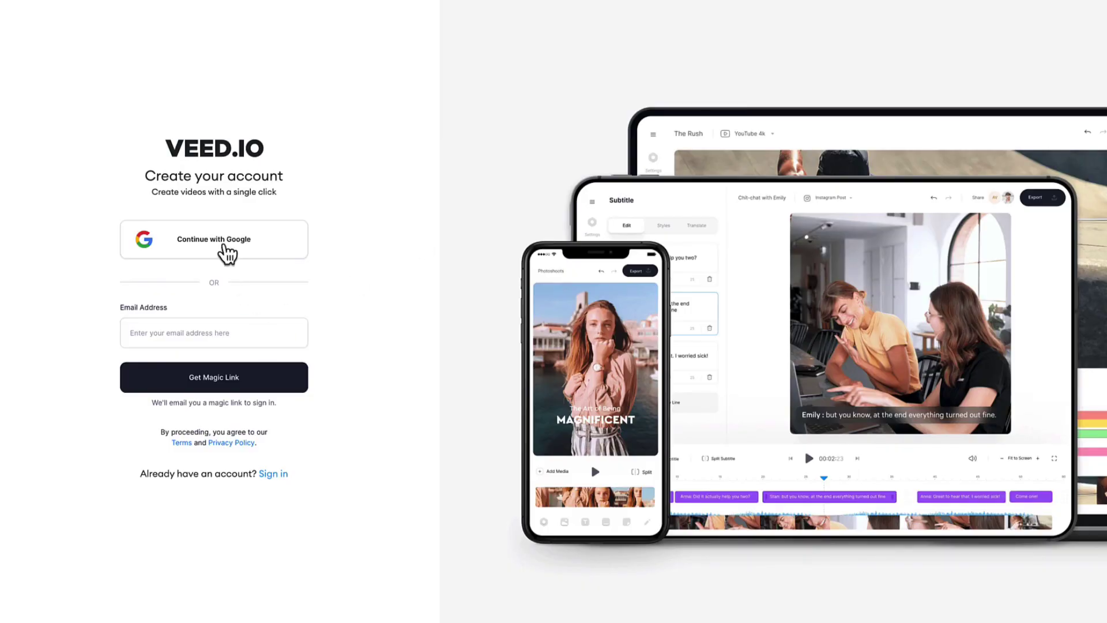
pyautogui.click(230, 252)
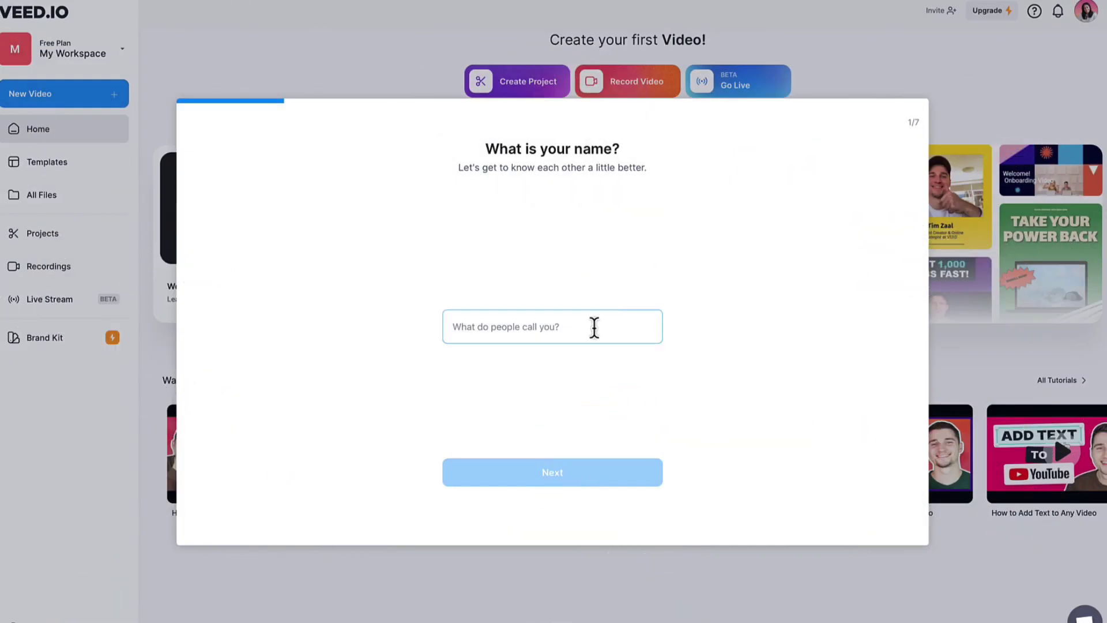
pyautogui.write('Nicky')
pyautogui.click(501, 473)
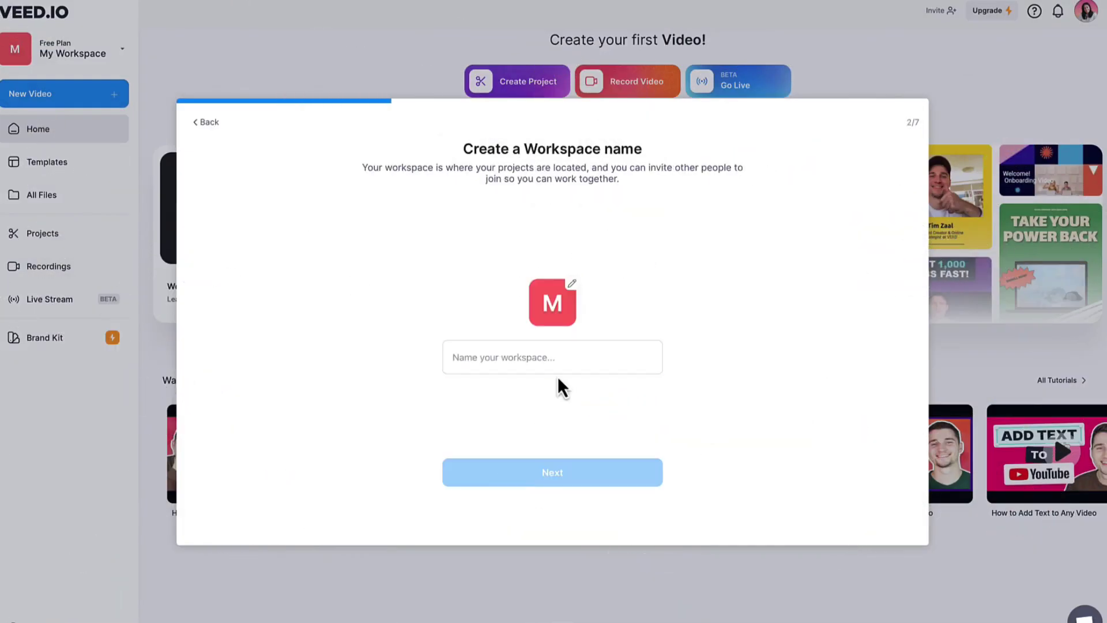
pyautogui.write('Virtuoso Assistant')
pyautogui.click(529, 478)
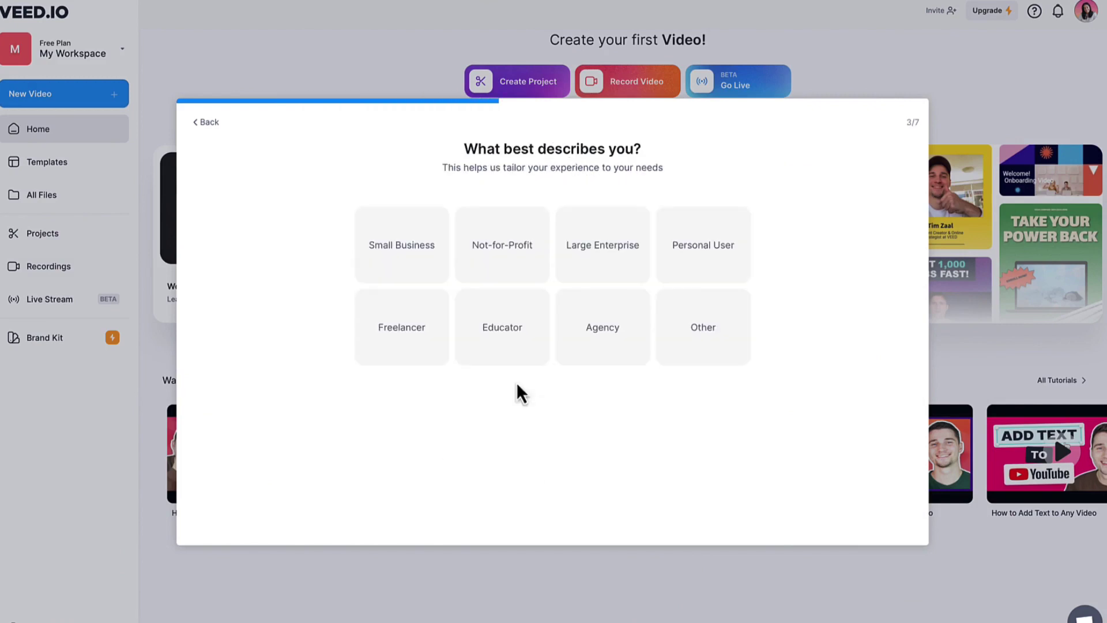
# Step: Answer onboarding as an Educator for Training / Knowledge on Youtube and Instagram, keeping the free plan
pyautogui.click(513, 351)
pyautogui.click(608, 262)
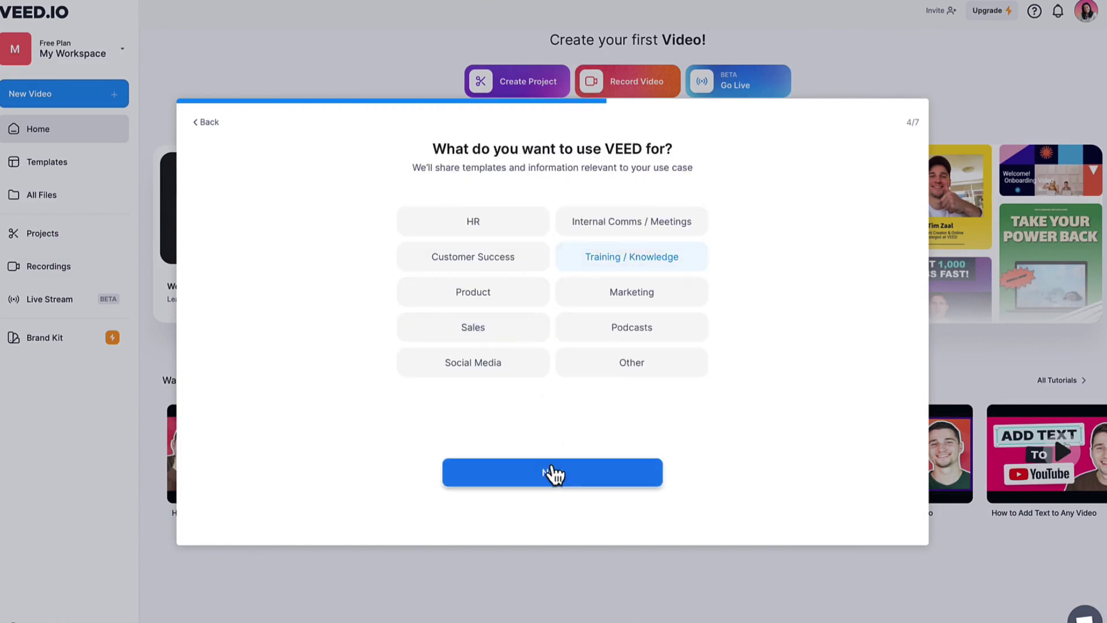
pyautogui.click(548, 473)
pyautogui.click(526, 265)
pyautogui.click(650, 257)
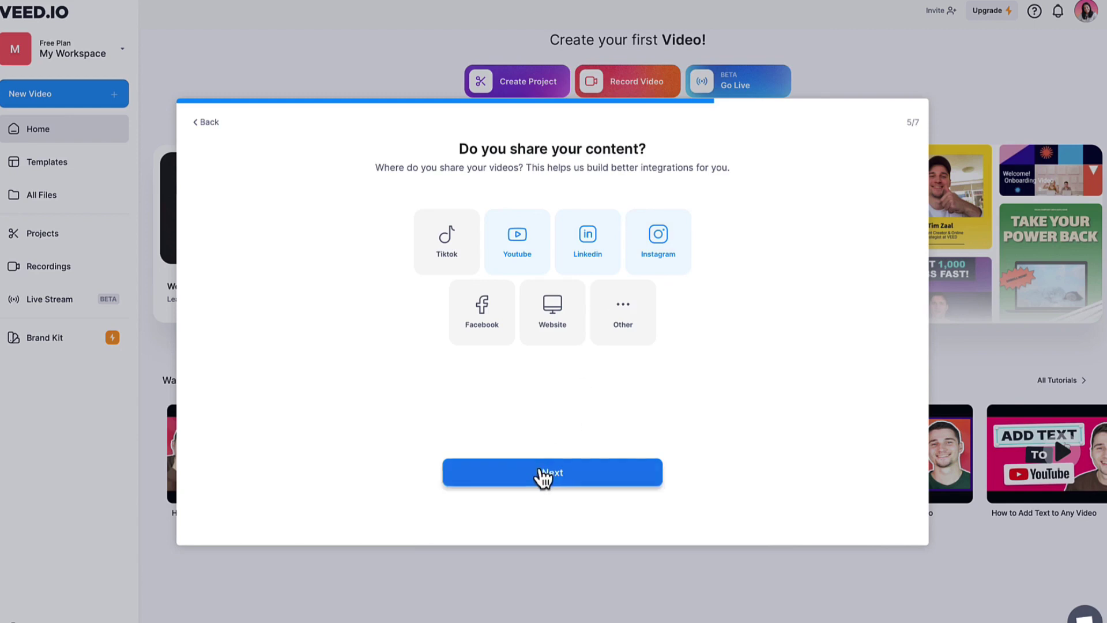
pyautogui.click(539, 473)
pyautogui.click(360, 460)
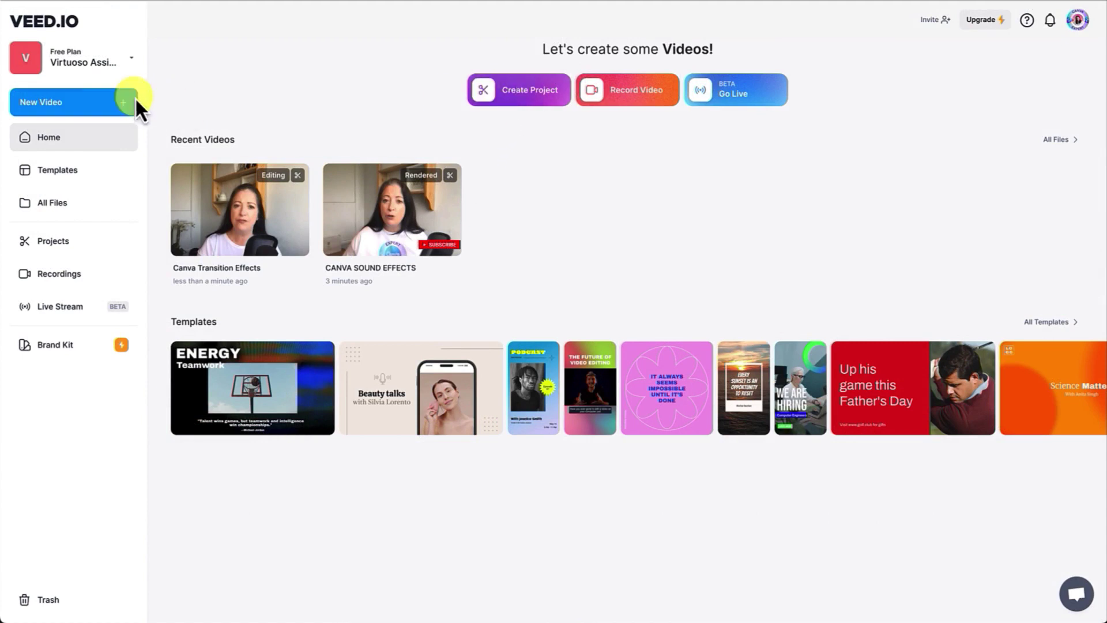
# Step: Create a blank new project, dismiss its starting options, and go back to the dashboard
pyautogui.click(81, 109)
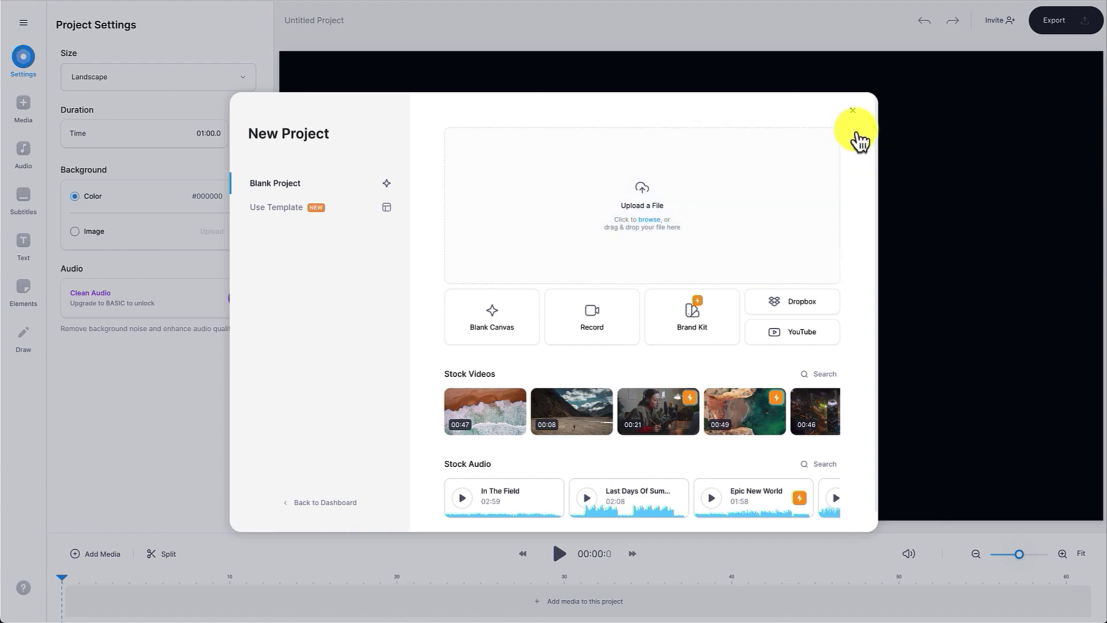
pyautogui.click(853, 110)
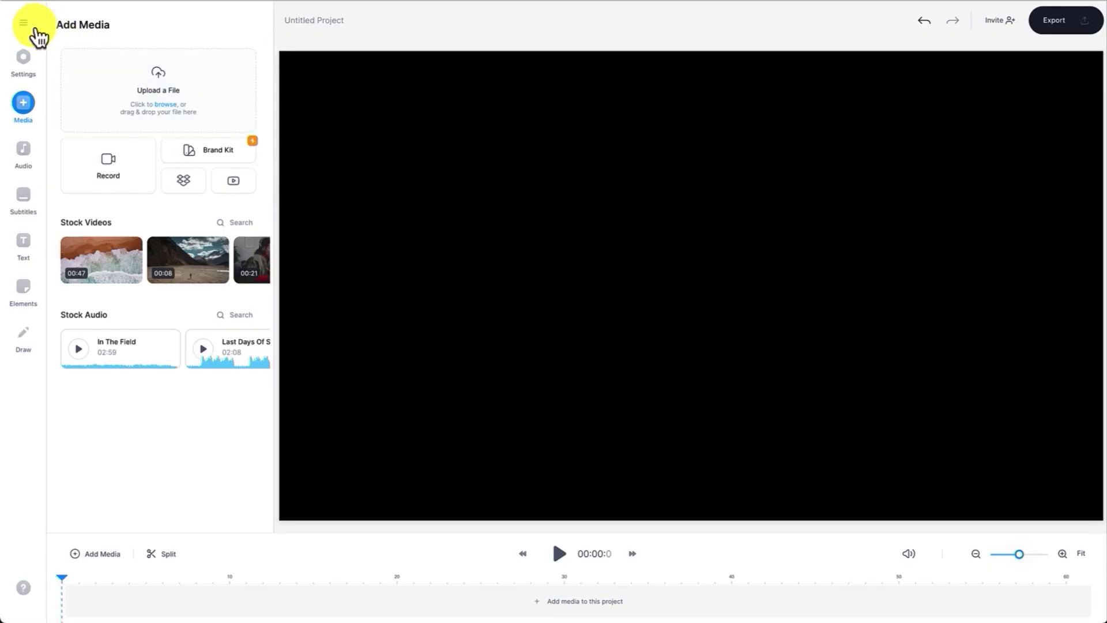
pyautogui.click(24, 23)
pyautogui.click(32, 81)
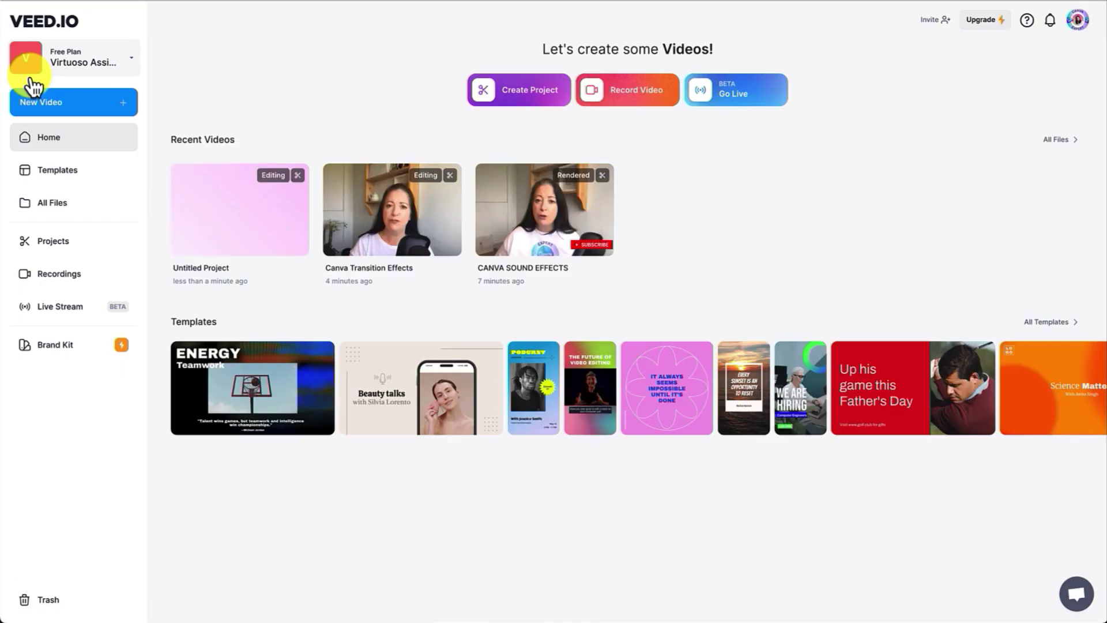
# Step: Open the Canva Transition Effects project, preview its clip, and bring up the text presets
pyautogui.click(352, 235)
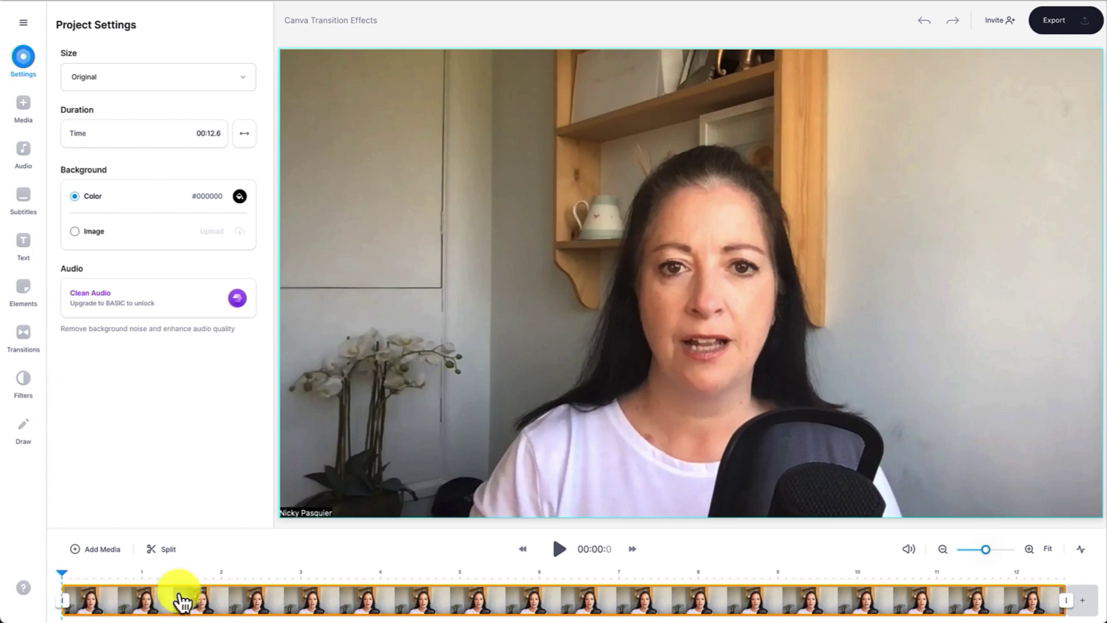
pyautogui.moveTo(62, 576); pyautogui.dragTo(44, 602)
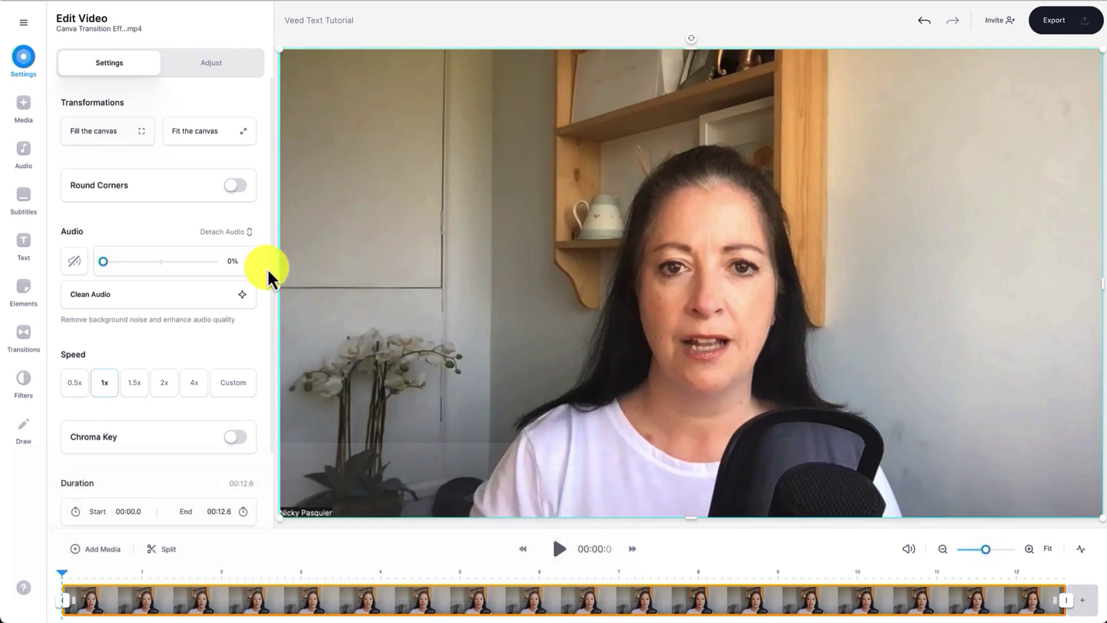
pyautogui.click(24, 245)
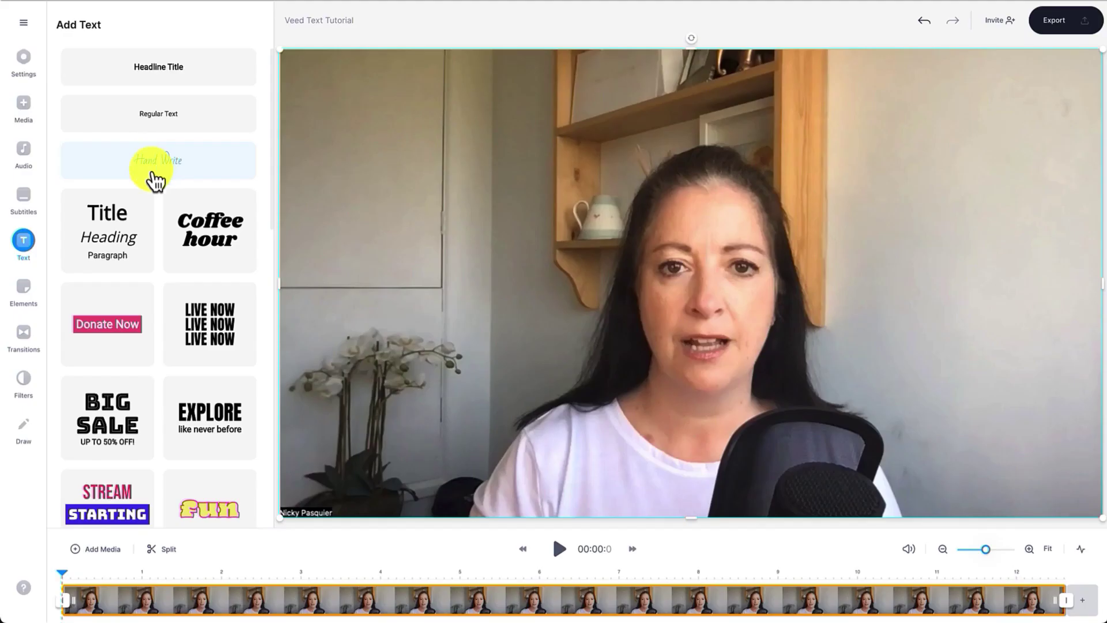
# Step: Insert a Headline Title text box from the Add Text presets
pyautogui.scroll(-4, 138, 208)
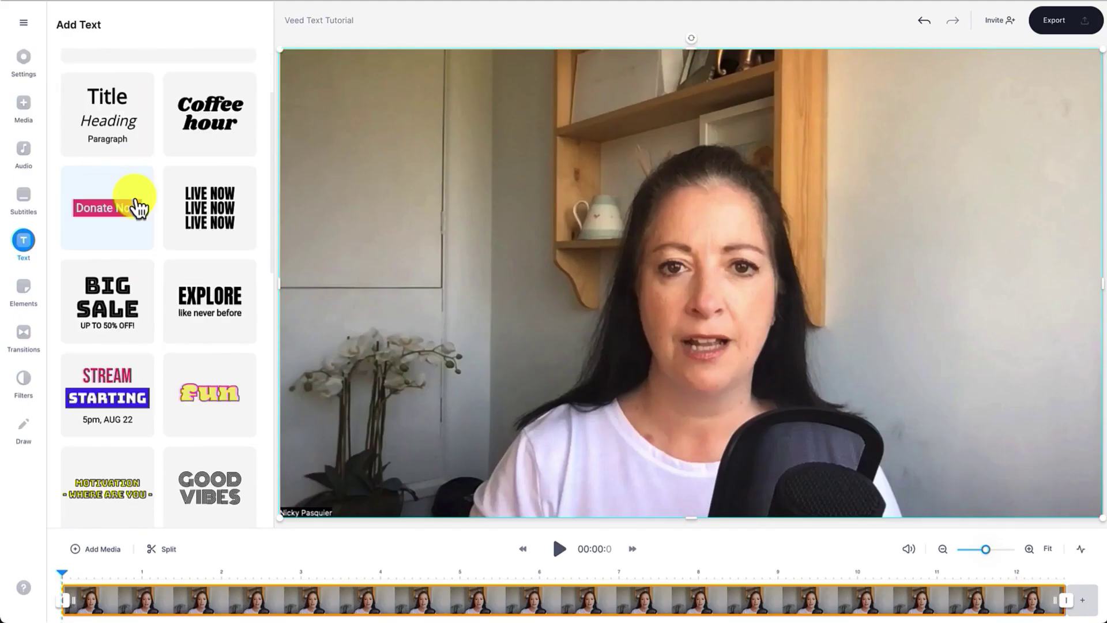
pyautogui.scroll(-5, 138, 207)
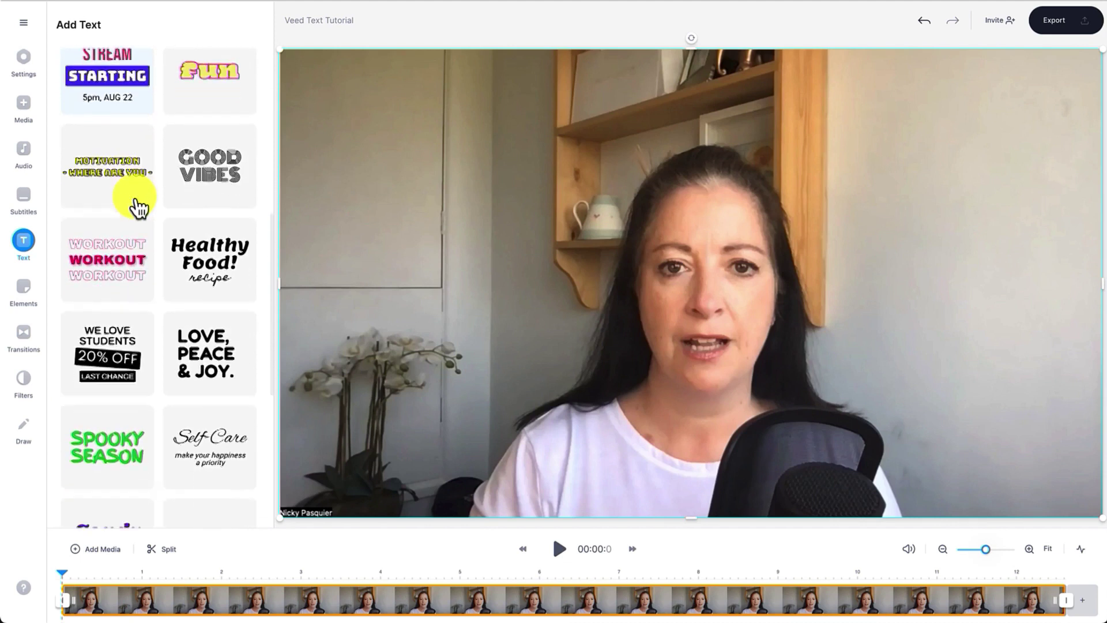
pyautogui.scroll(9, 138, 207)
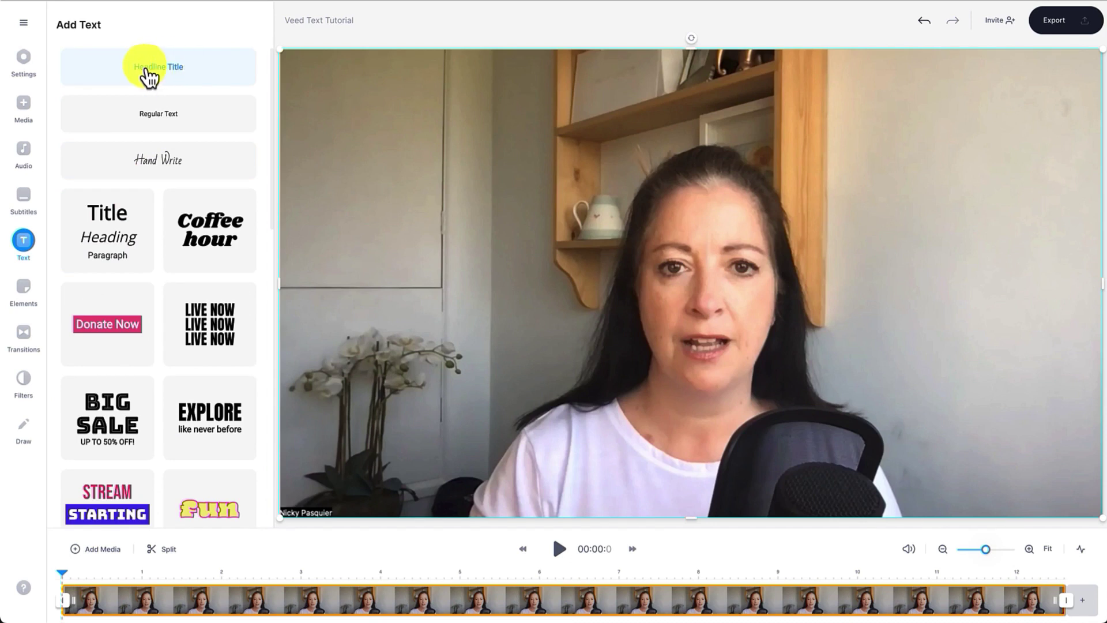
pyautogui.click(149, 75)
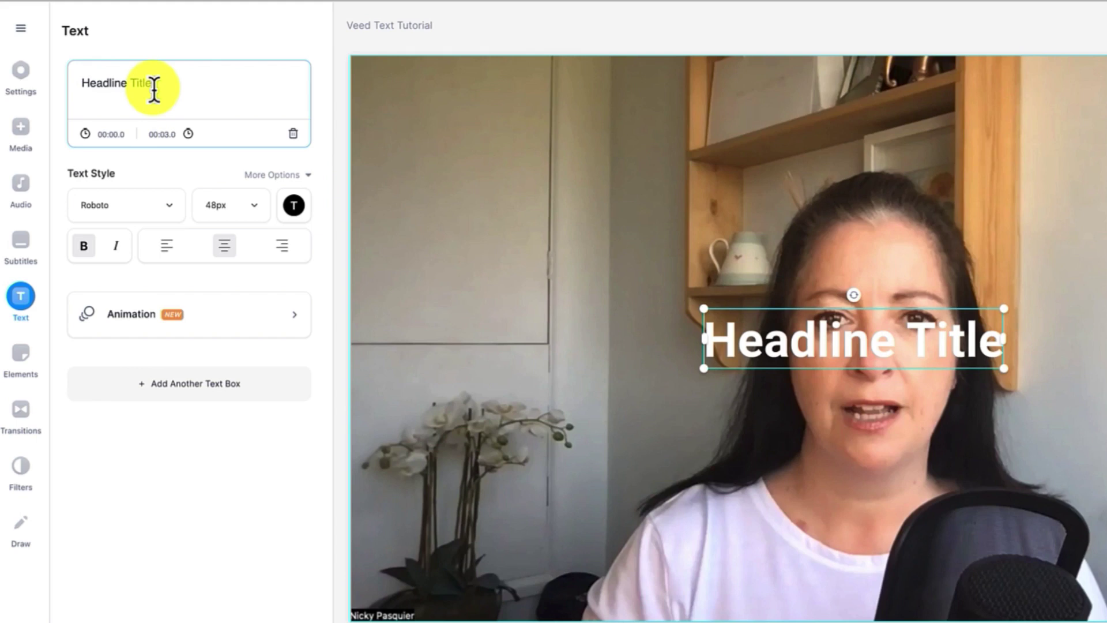
# Step: Change the headline text to 'Add Text to Video' in the Montserrat font
pyautogui.moveTo(154, 90); pyautogui.dragTo(79, 81)
pyautogui.write('Add Text to Video')
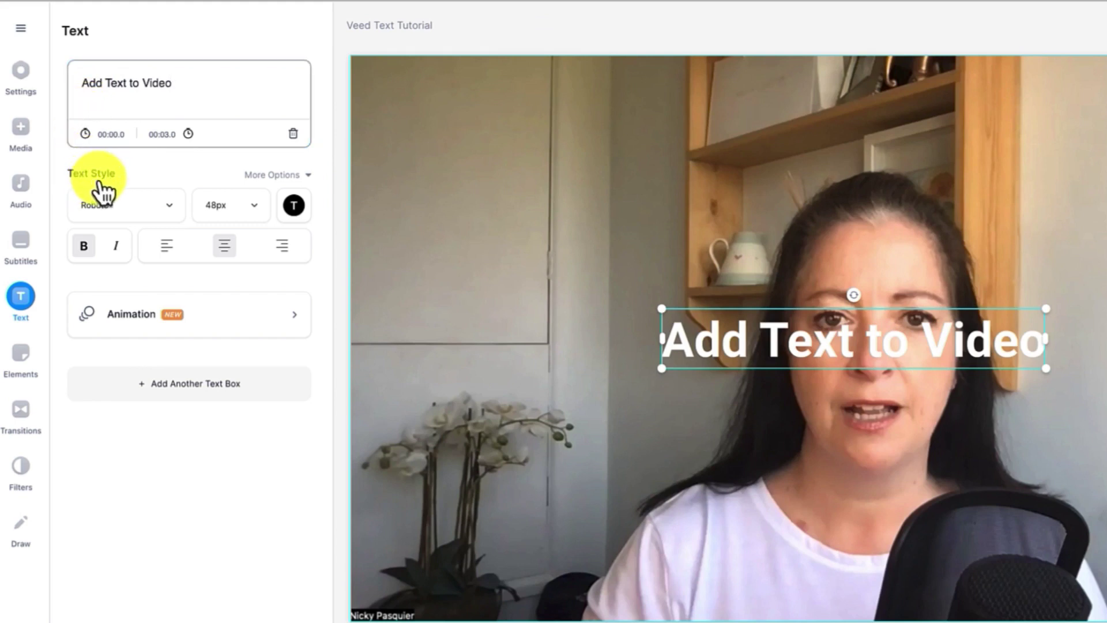
pyautogui.click(169, 212)
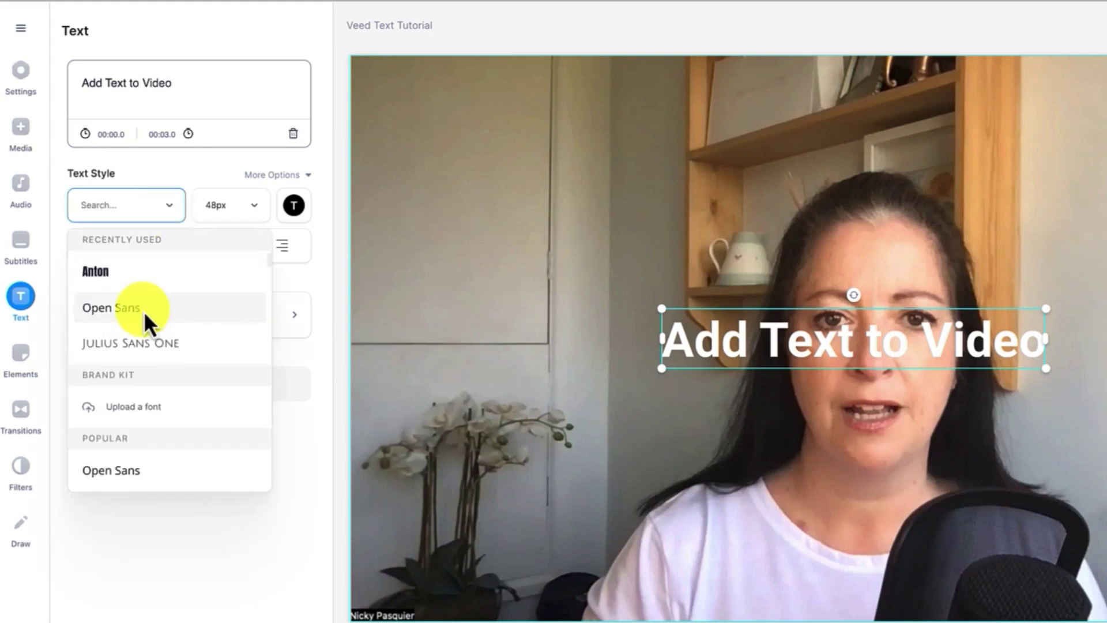
pyautogui.scroll(-3, 144, 310)
pyautogui.scroll(-5, 144, 310)
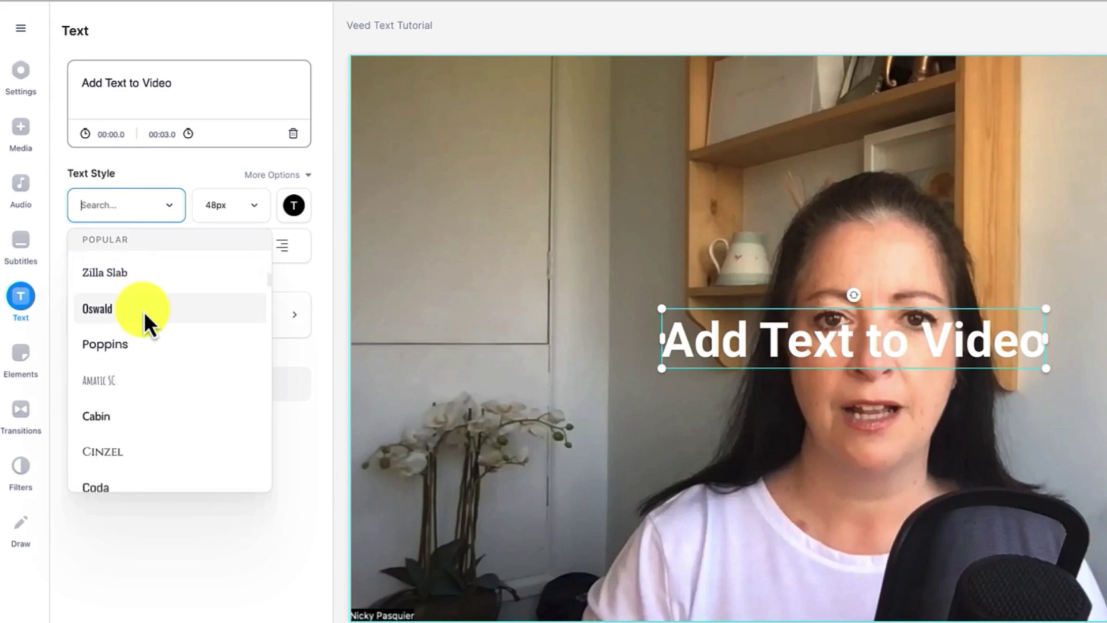
pyautogui.scroll(2, 143, 310)
pyautogui.click(110, 300)
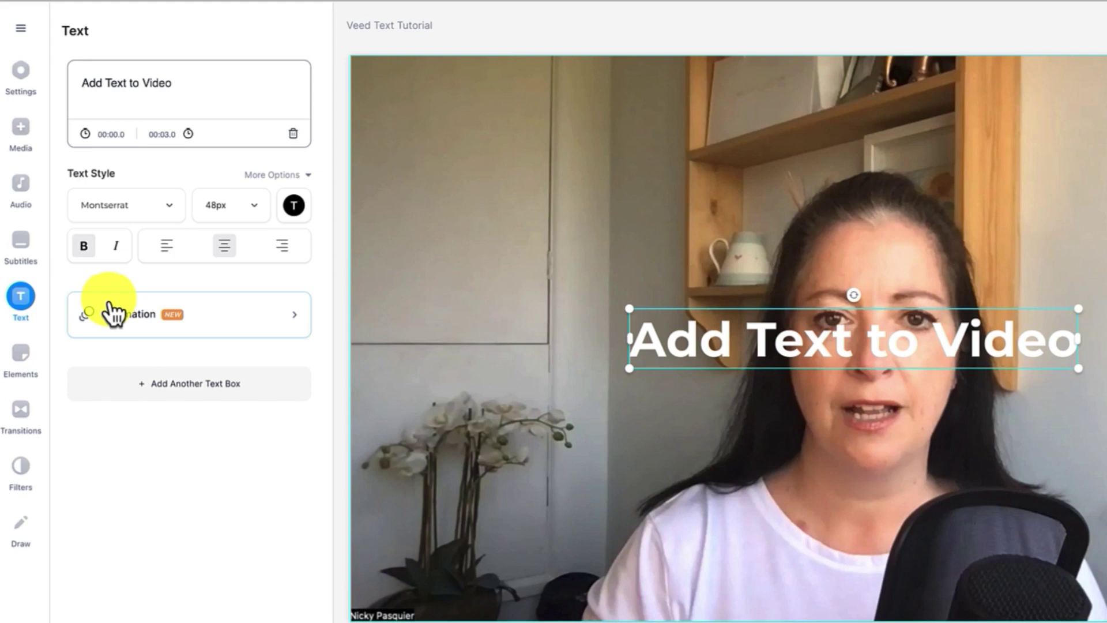
# Step: Keep the title size at 48px and leave its colour unchanged
pyautogui.click(253, 209)
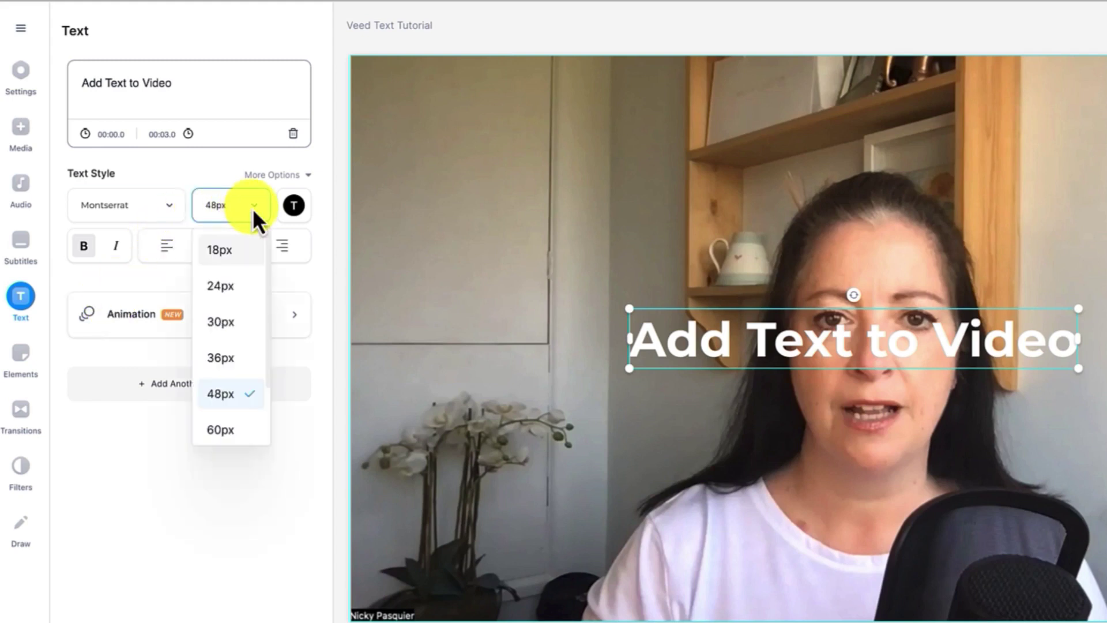
pyautogui.click(220, 393)
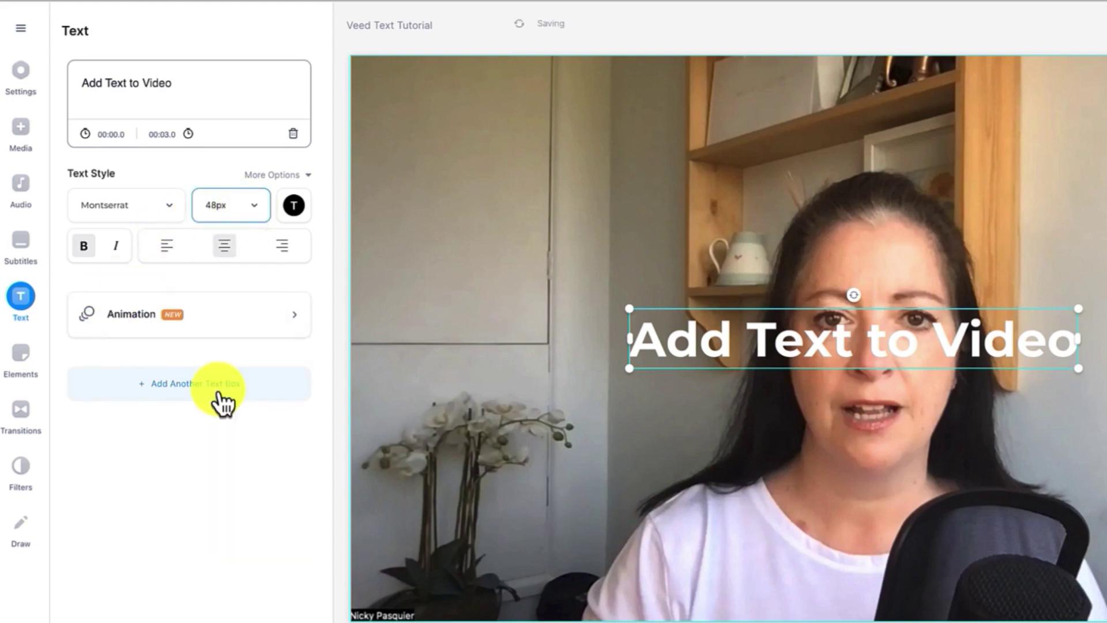
pyautogui.click(294, 206)
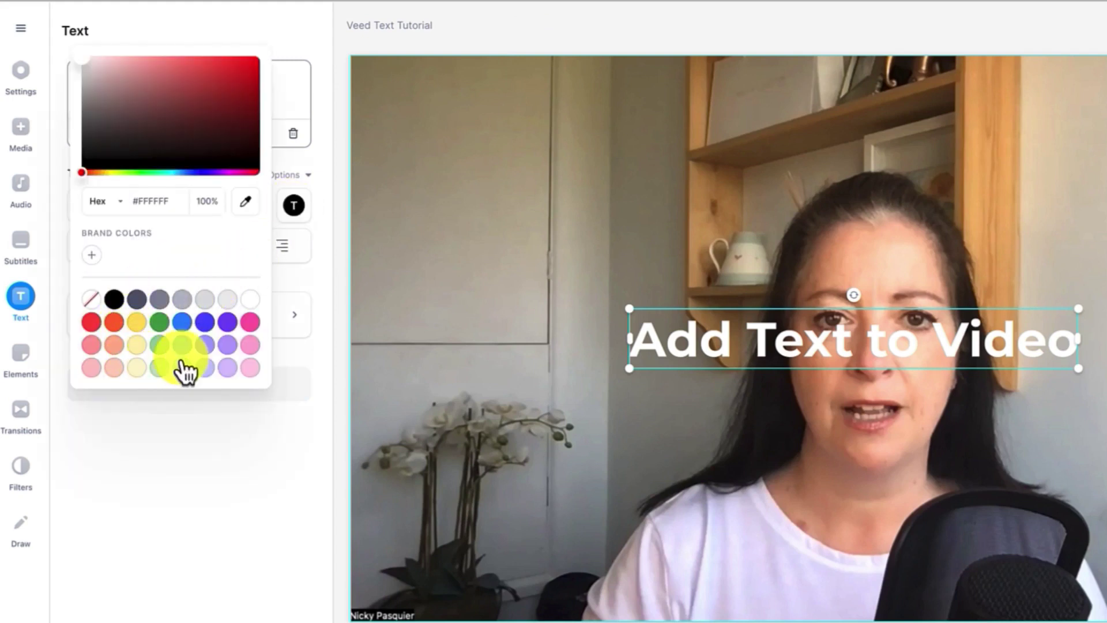
pyautogui.click(331, 252)
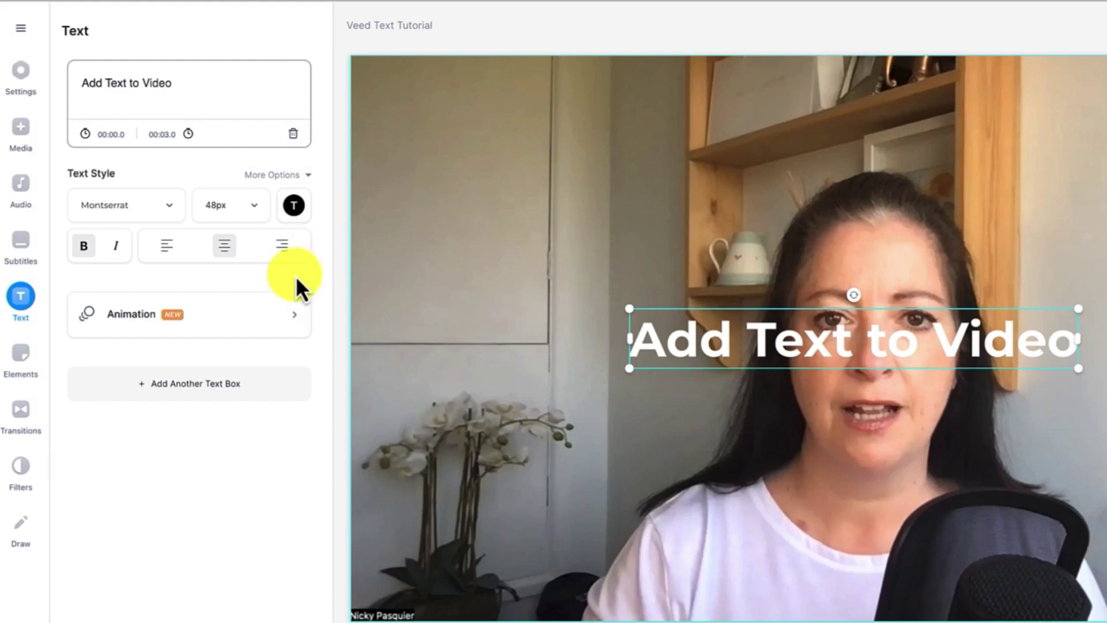
# Step: Make the title bold rather than italic and keep it centre-aligned
pyautogui.click(83, 247)
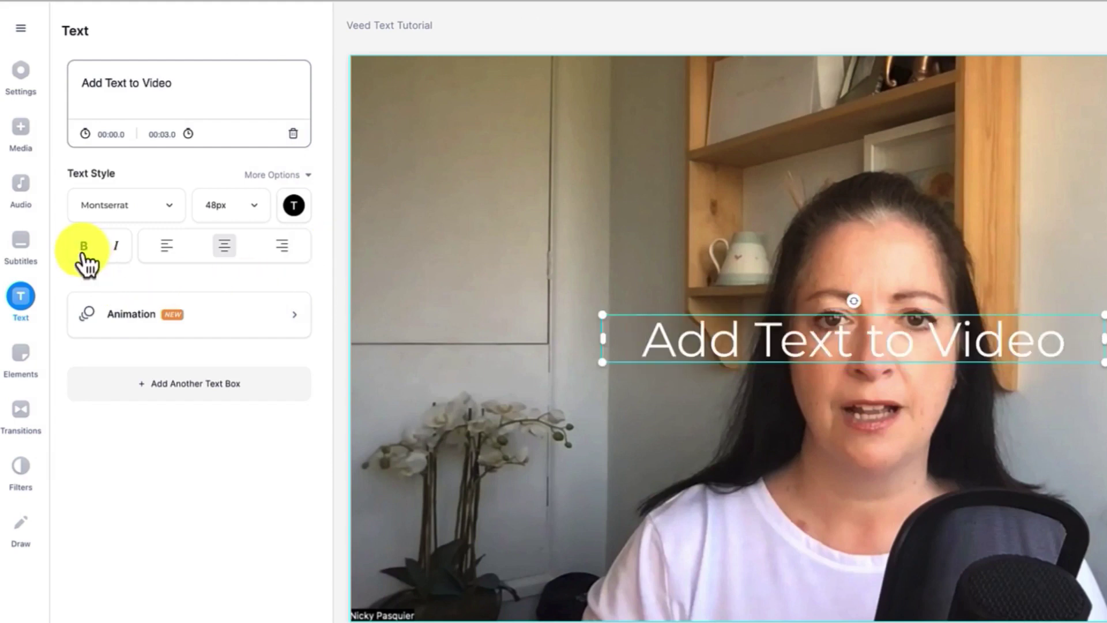
pyautogui.click(116, 248)
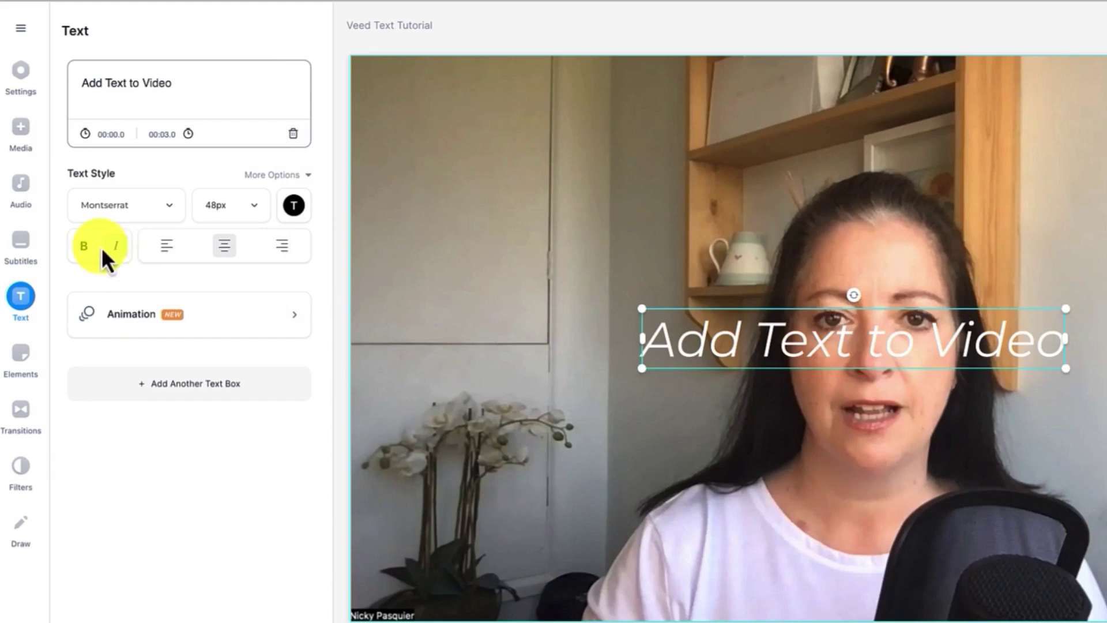
pyautogui.click(85, 248)
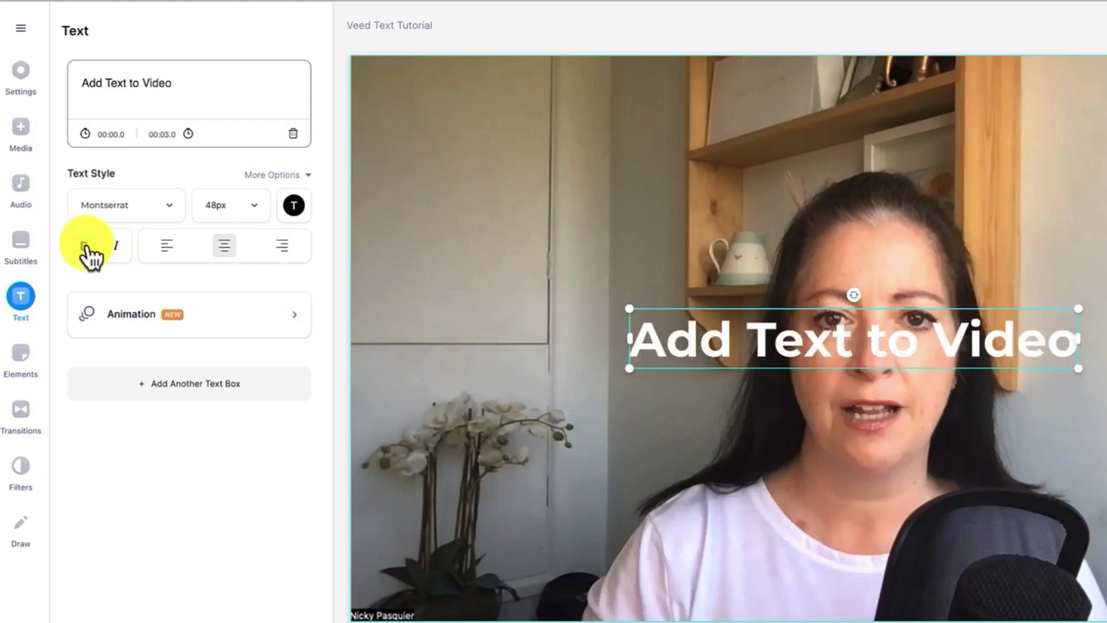
pyautogui.click(165, 248)
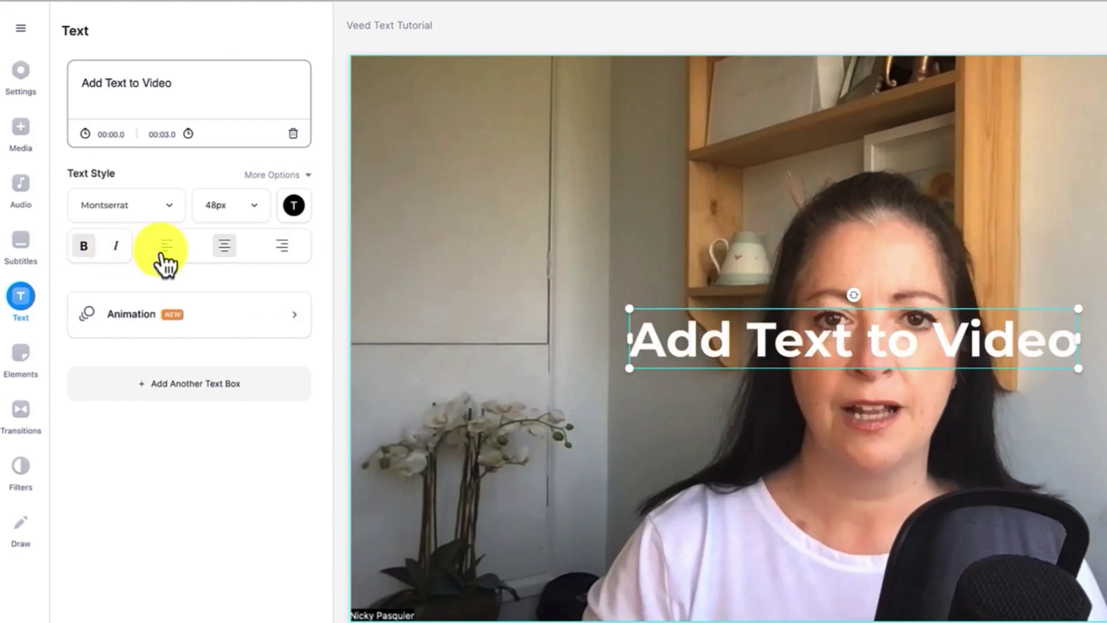
pyautogui.click(228, 249)
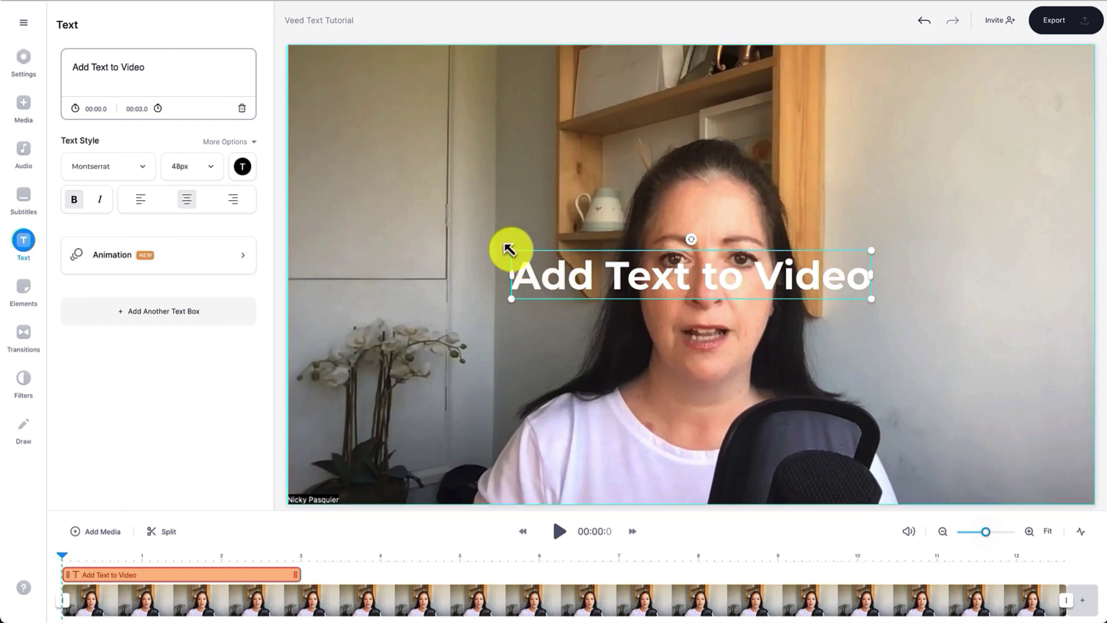
# Step: Enlarge the title to 50px, widen its box leftward, and drag it lower in the frame
pyautogui.moveTo(508, 249)
pyautogui.mouseDown()
pyautogui.moveTo(482, 235)
pyautogui.moveTo(382, 227)
pyautogui.moveTo(523, 252)
pyautogui.moveTo(497, 254)
pyautogui.mouseUp()
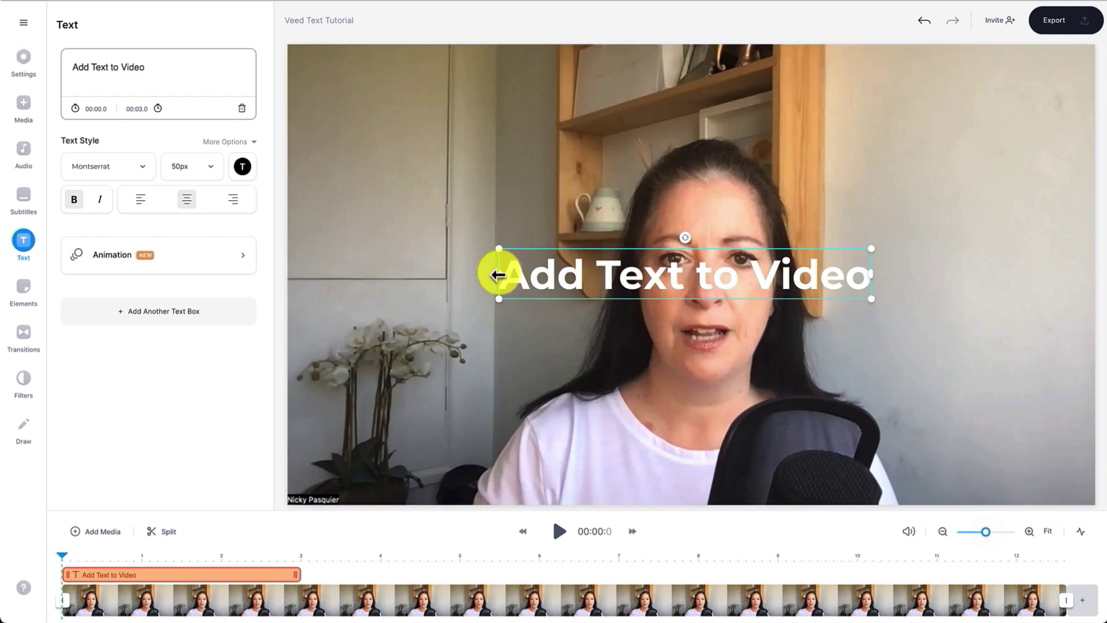
pyautogui.moveTo(498, 274); pyautogui.dragTo(372, 273)
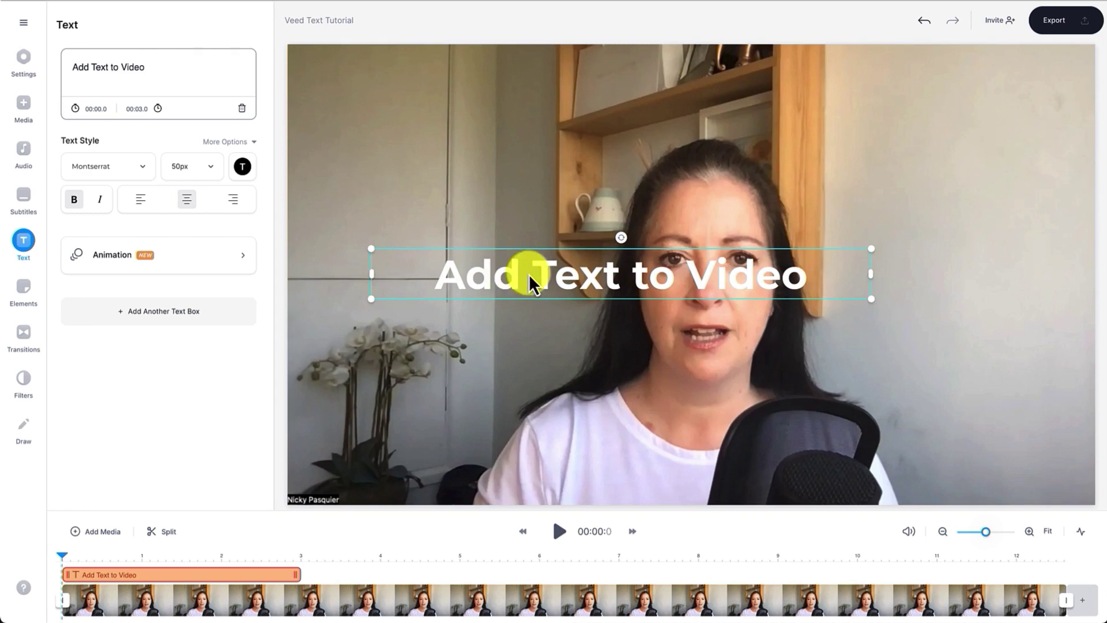
pyautogui.moveTo(530, 277); pyautogui.dragTo(567, 397)
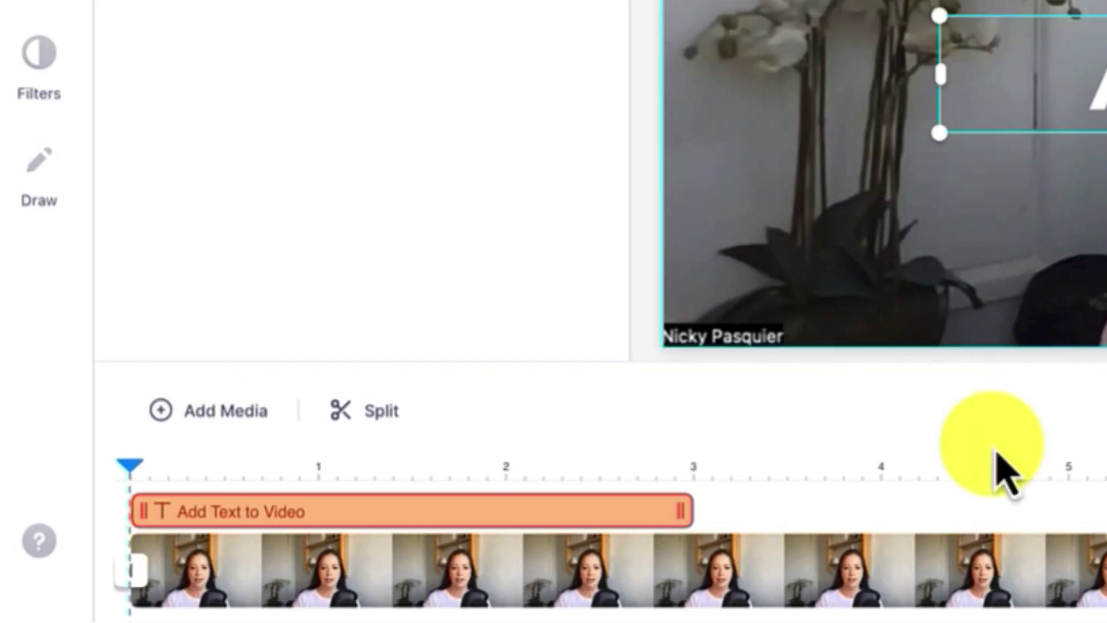
pyautogui.click(864, 588)
pyautogui.click(620, 516)
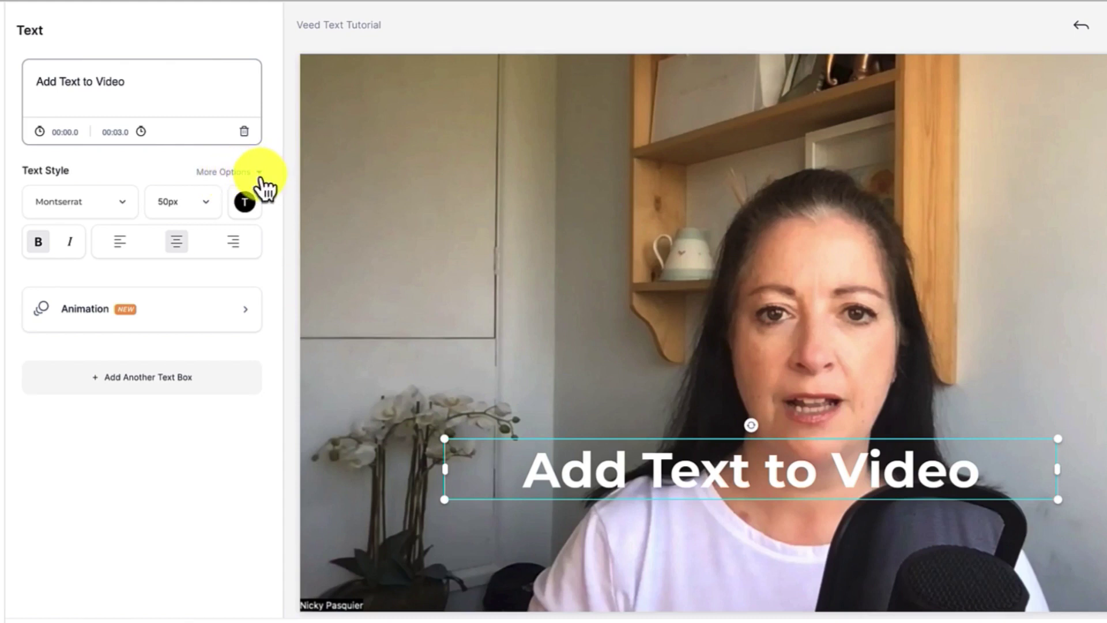
# Step: Try the Block and Background (Square) styles, then settle on Background (Rounded) for the title
pyautogui.click(259, 173)
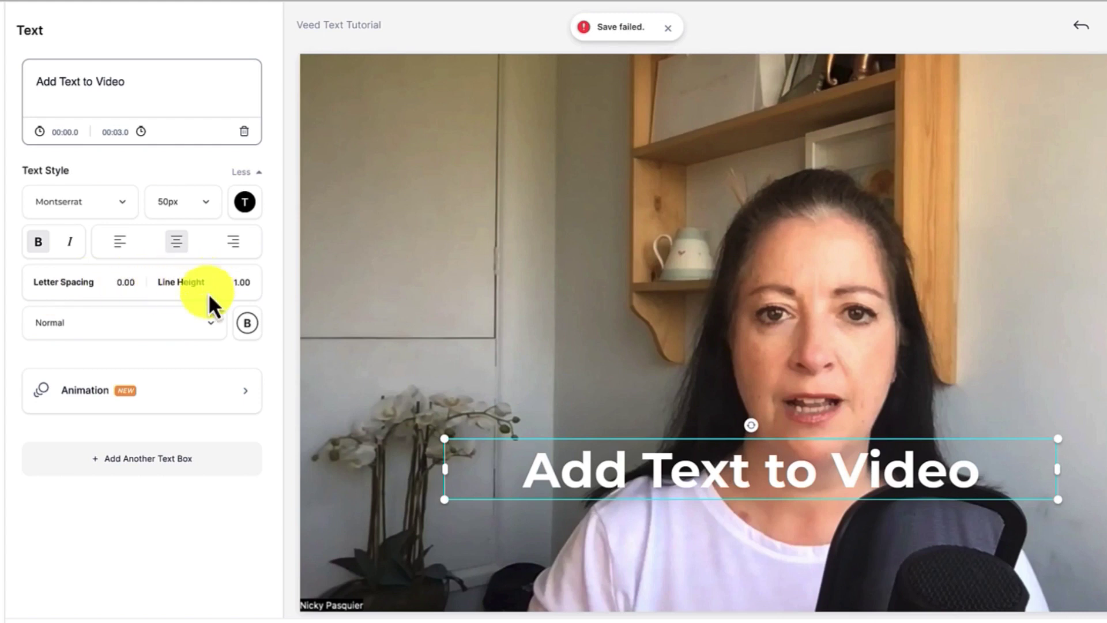
pyautogui.click(210, 324)
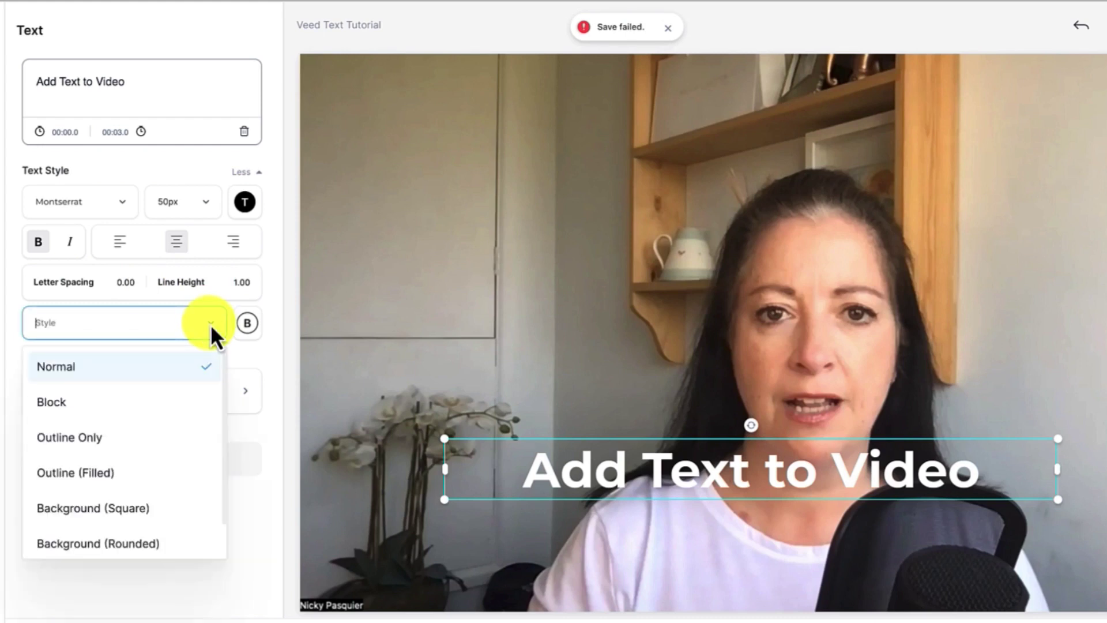
pyautogui.click(51, 403)
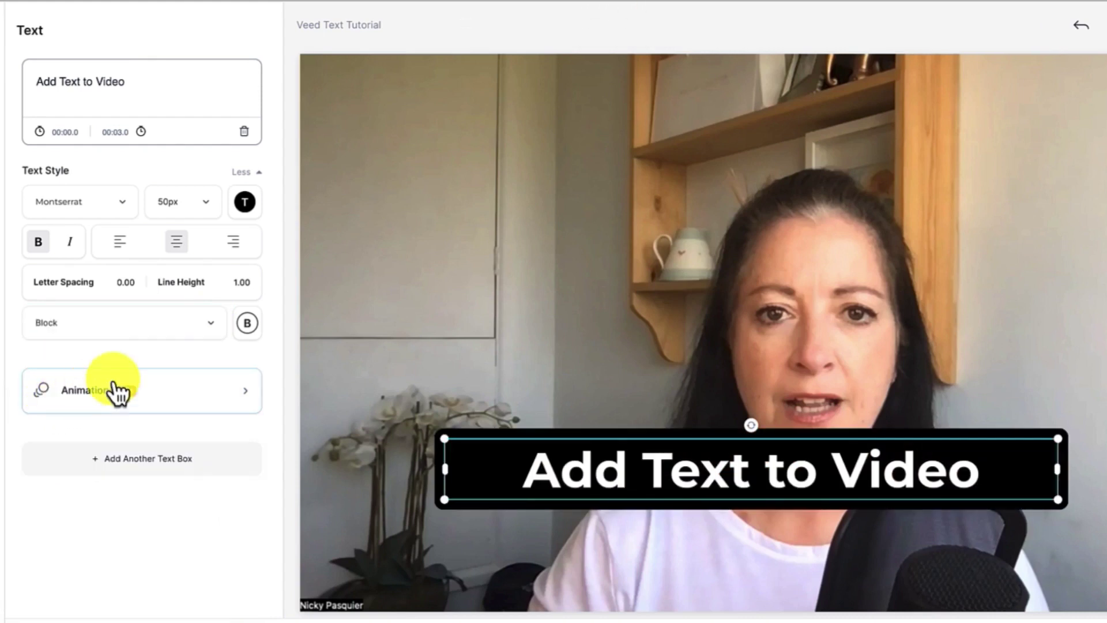
pyautogui.click(211, 326)
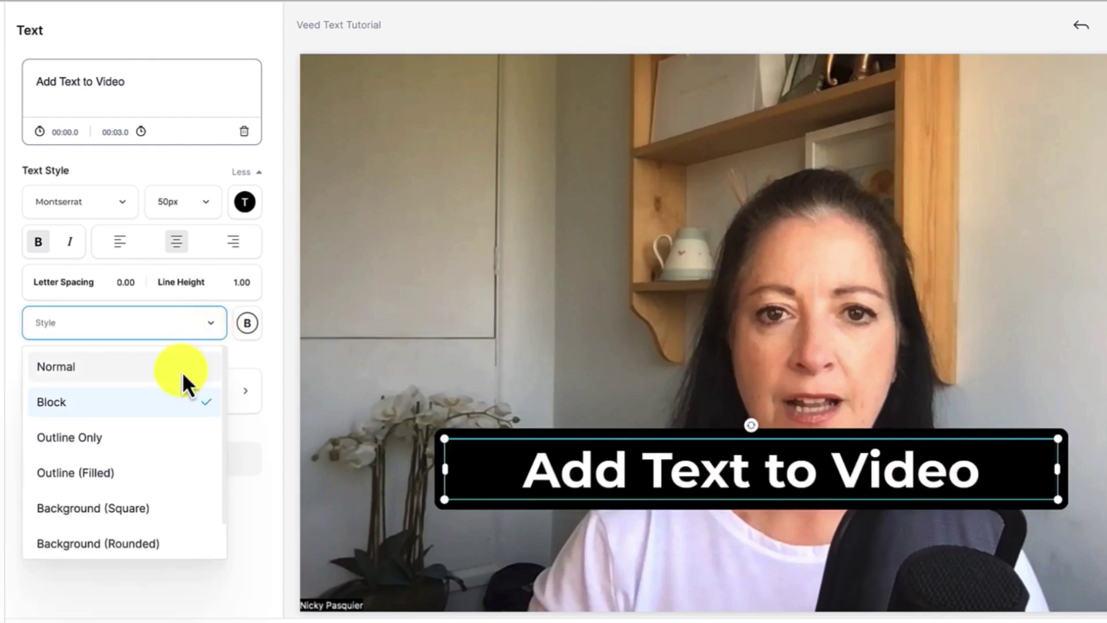
pyautogui.click(64, 508)
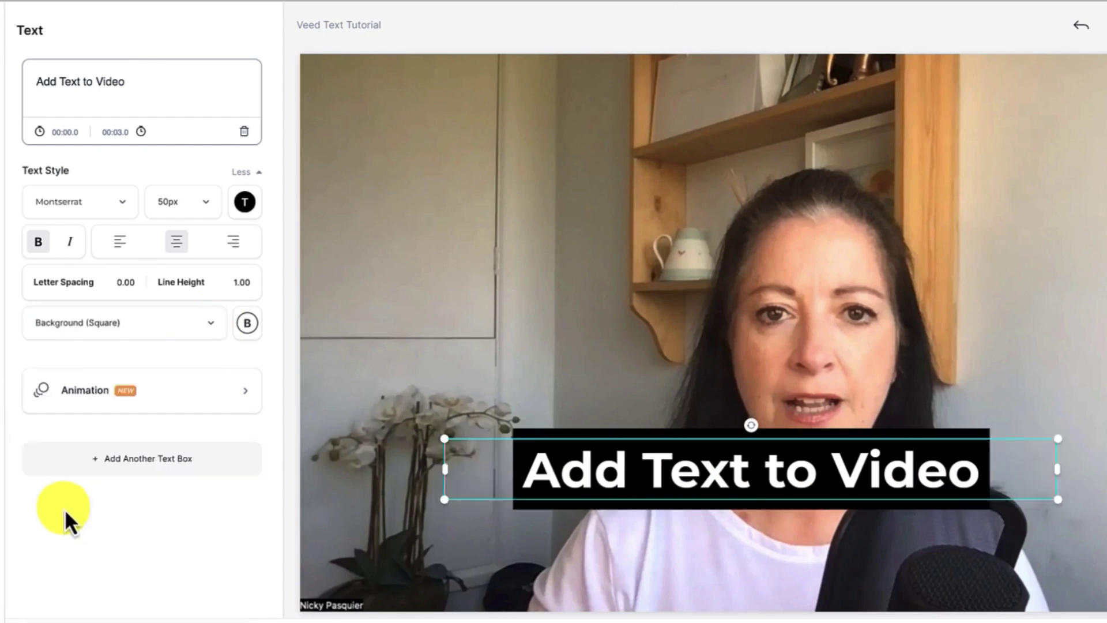
pyautogui.click(212, 326)
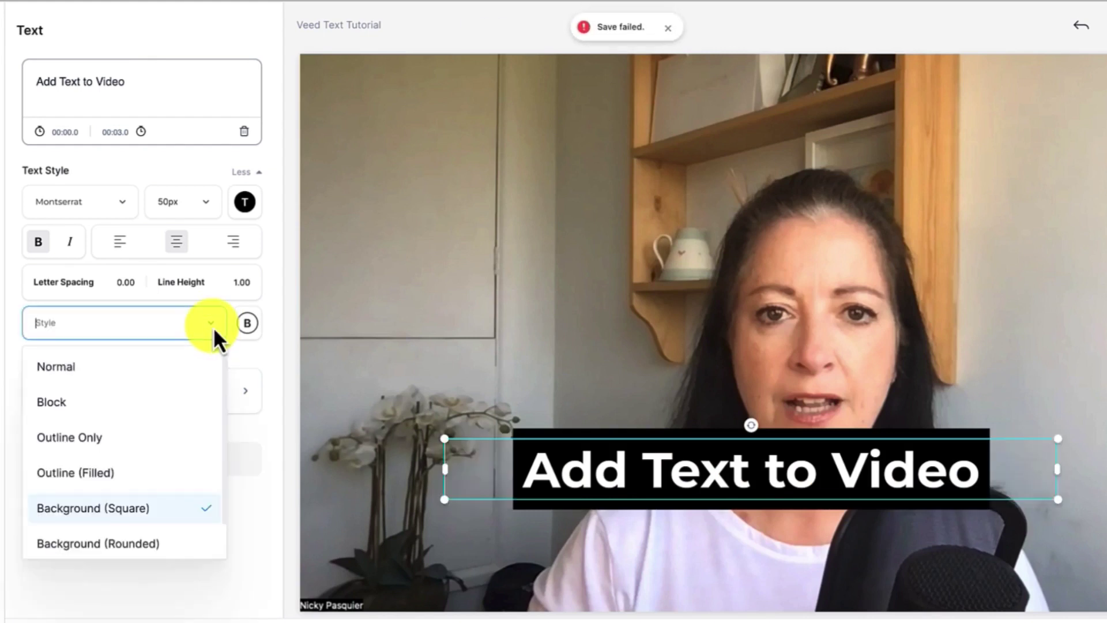
pyautogui.click(87, 546)
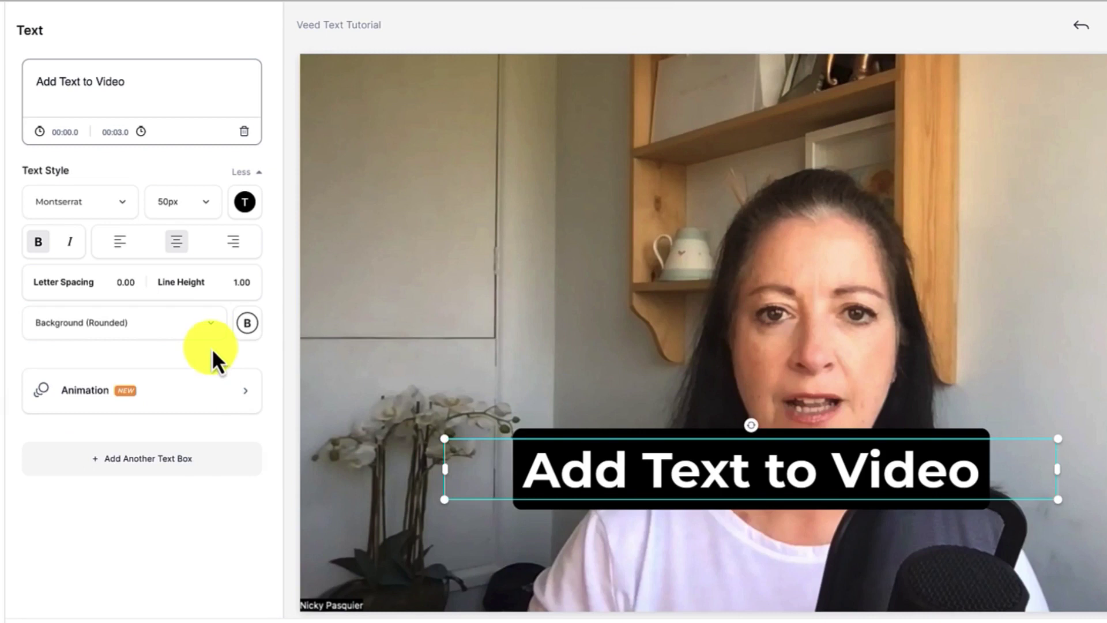
pyautogui.click(246, 330)
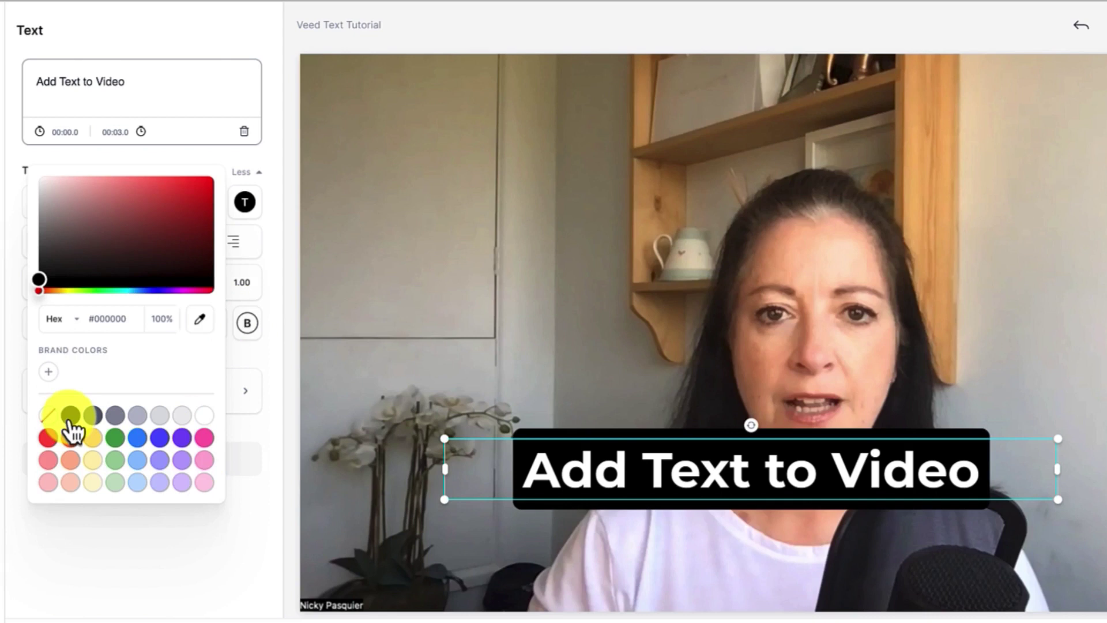
pyautogui.click(289, 408)
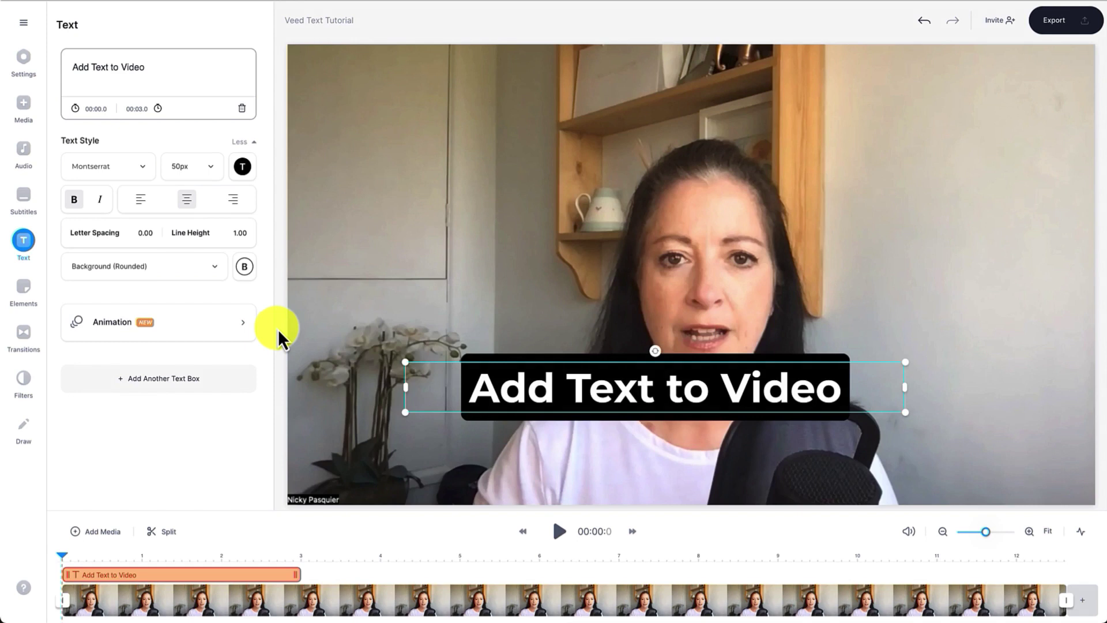
# Step: Deselect the title and add a Regular Text box from the text presets
pyautogui.click(312, 308)
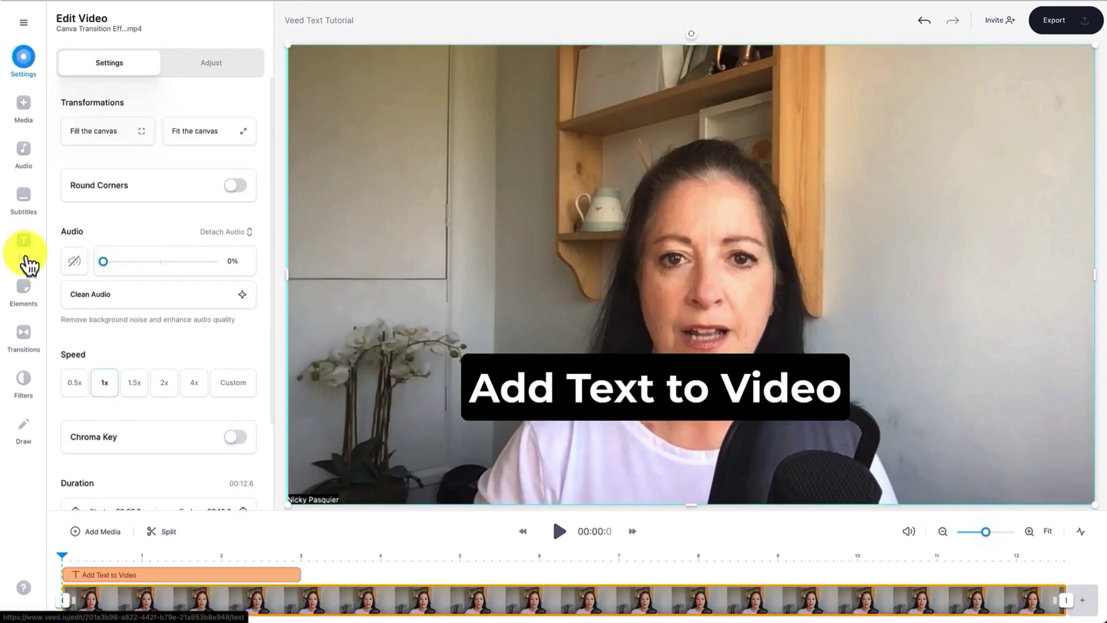
pyautogui.click(23, 247)
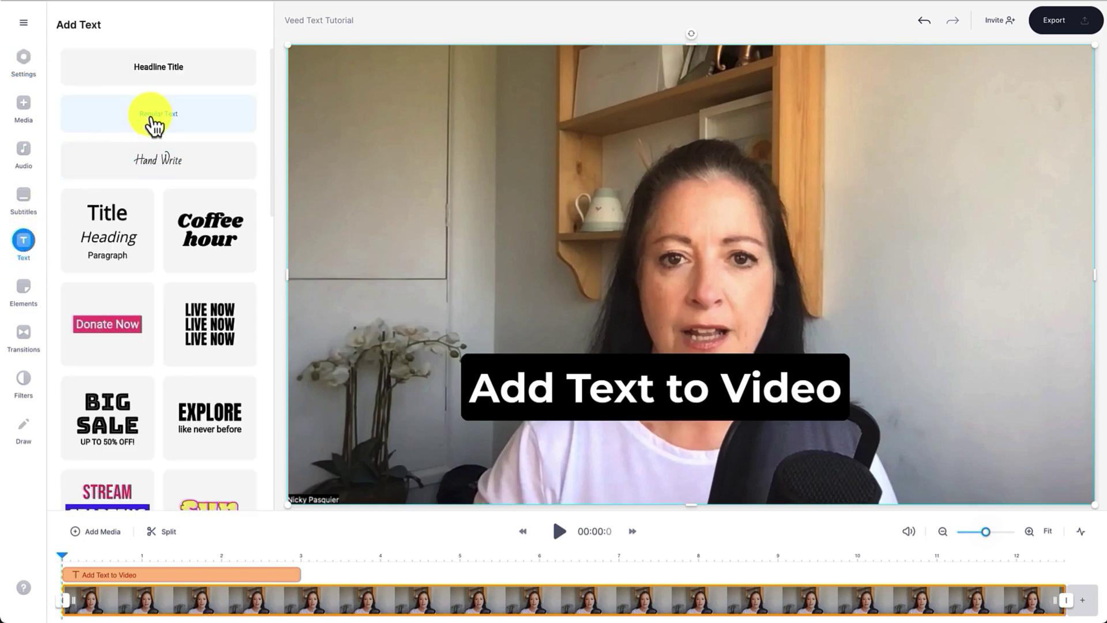
pyautogui.click(154, 115)
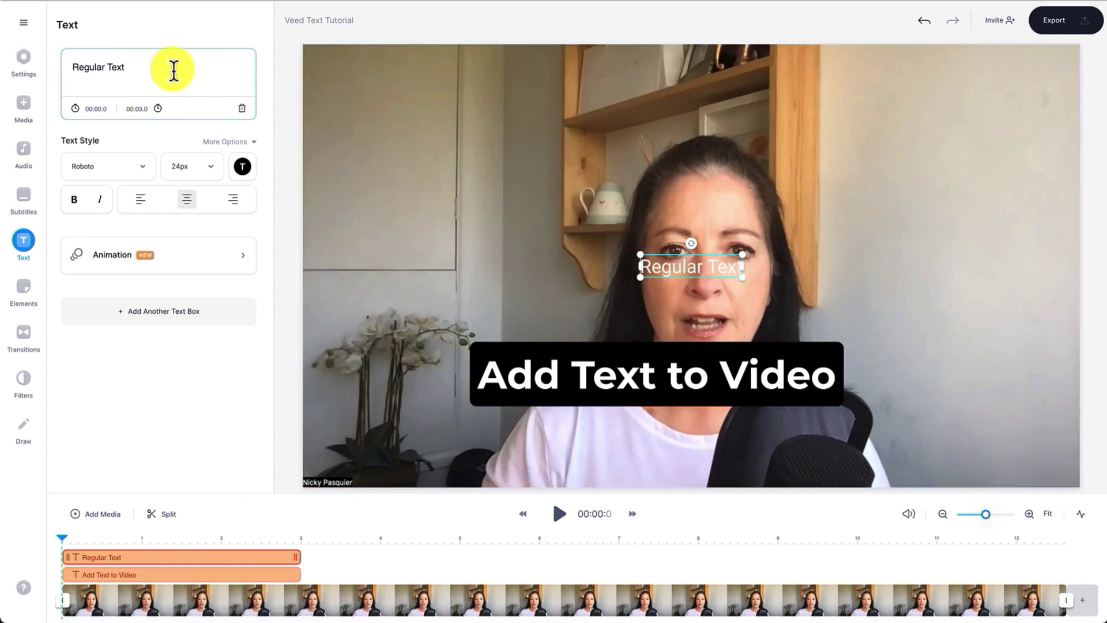
# Step: Replace the placeholder with the presenter's name, set in Montserrat 30px
pyautogui.moveTo(180, 70); pyautogui.dragTo(65, 76)
pyautogui.write("I'm ")
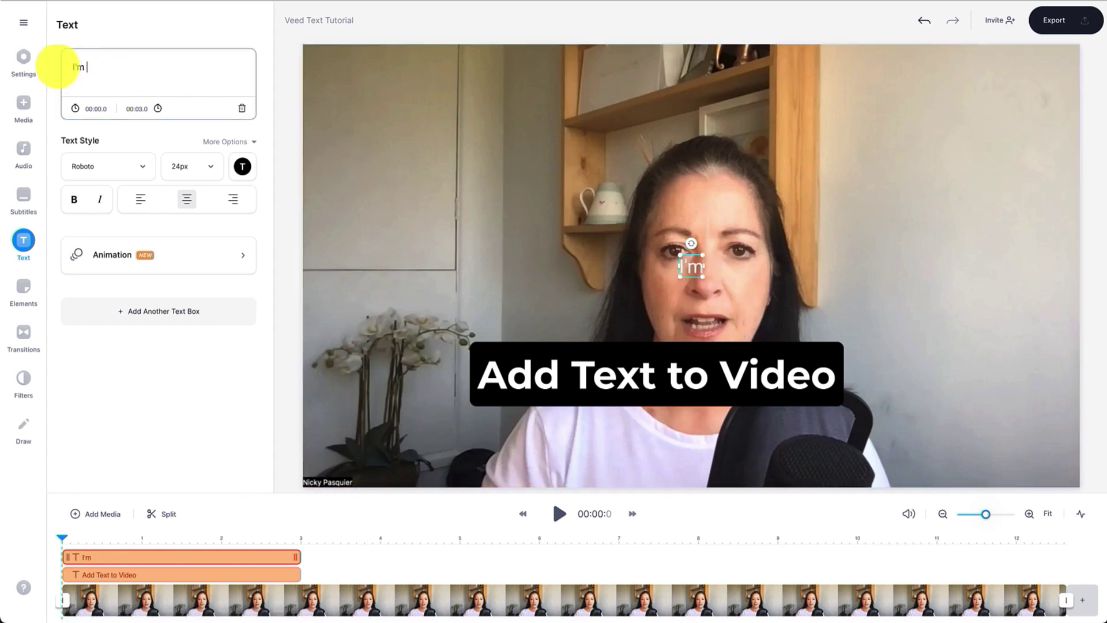
pyautogui.write('Nicky Pa')
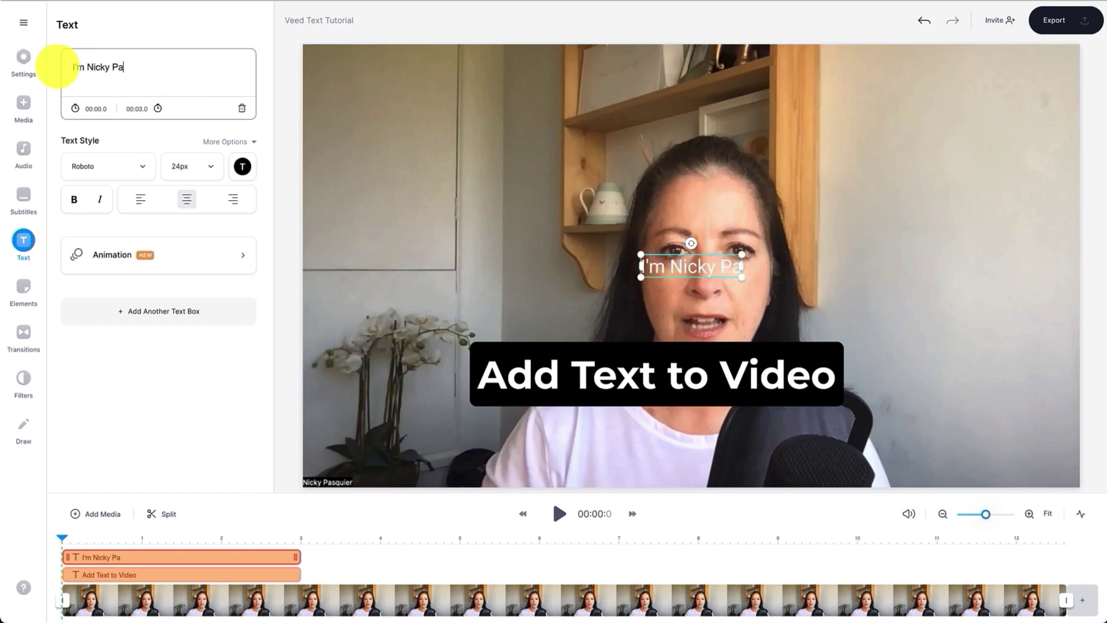
pyautogui.write('squier')
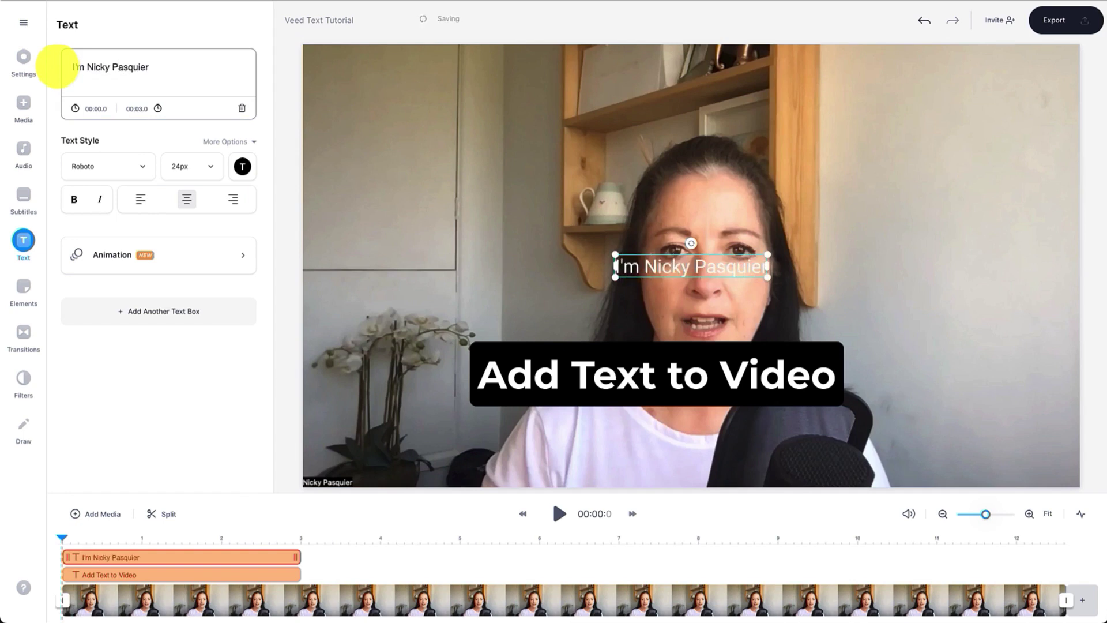
pyautogui.click(69, 167)
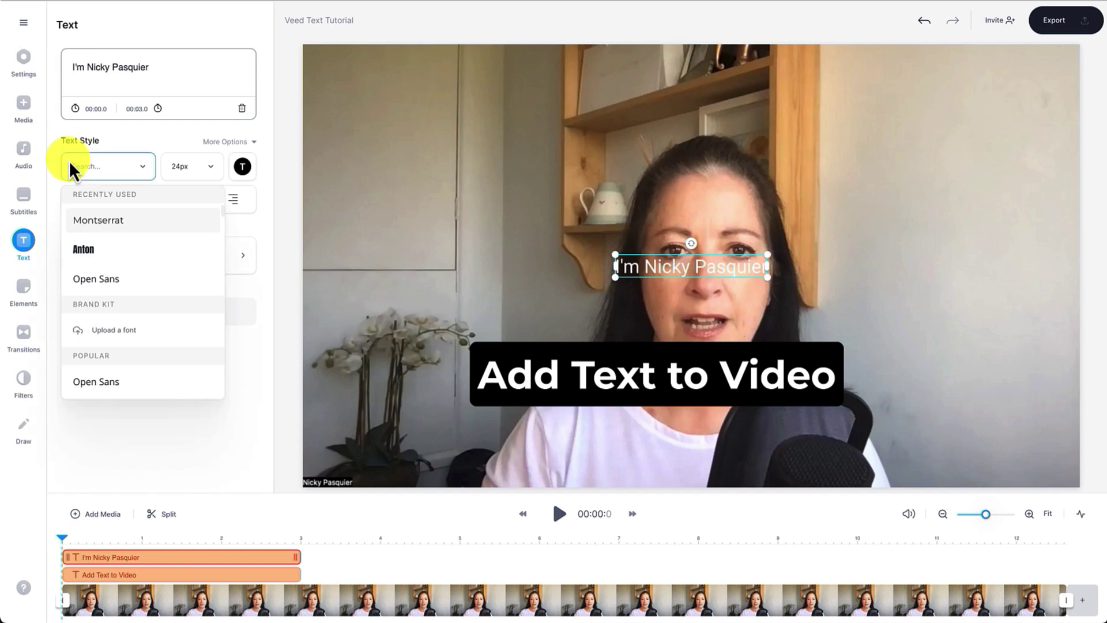
pyautogui.click(79, 220)
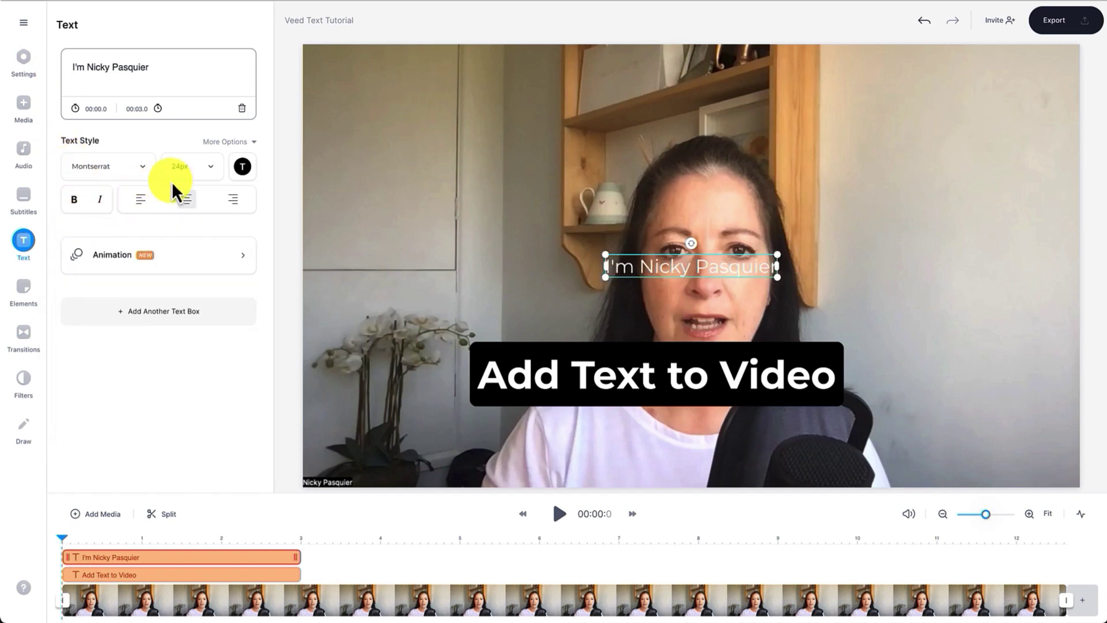
pyautogui.click(209, 168)
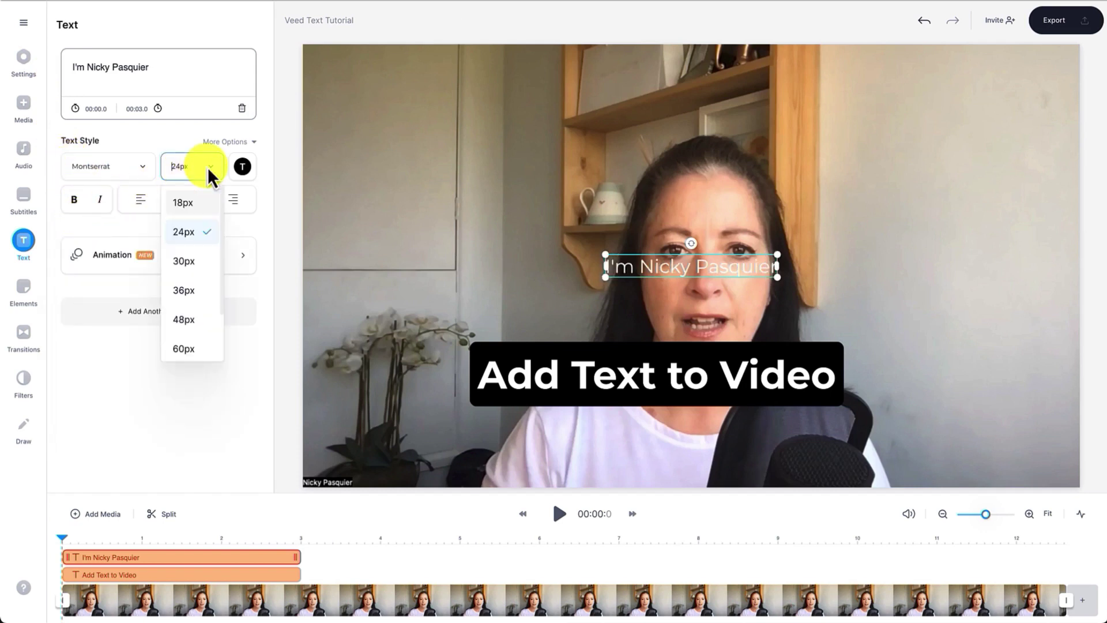
pyautogui.click(197, 260)
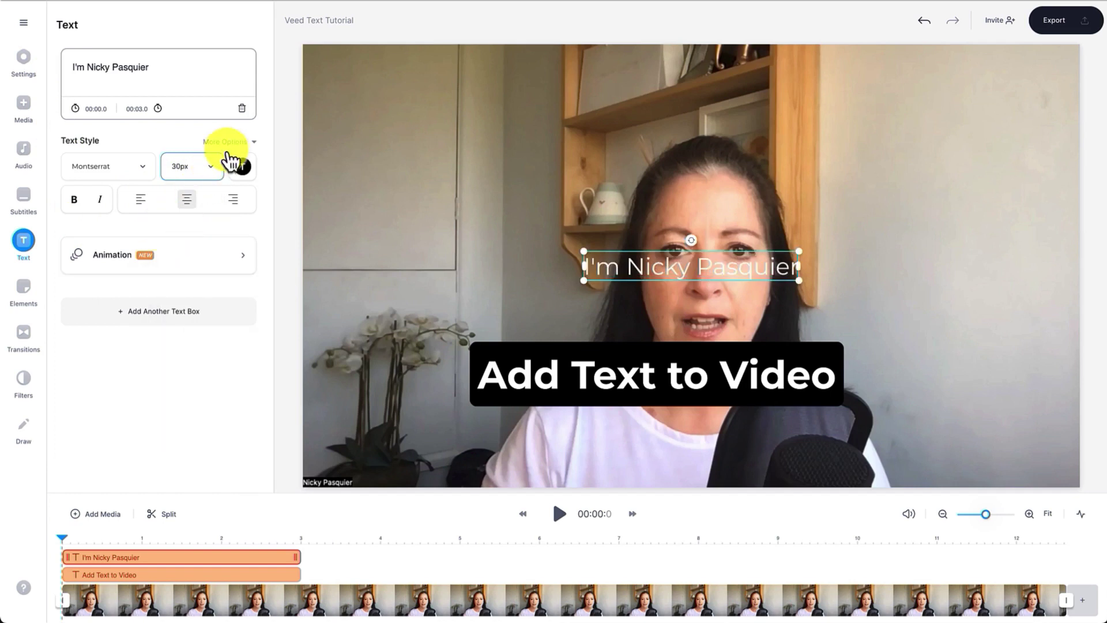
# Step: Give the name caption the Background (Rounded) style to match the title
pyautogui.click(241, 144)
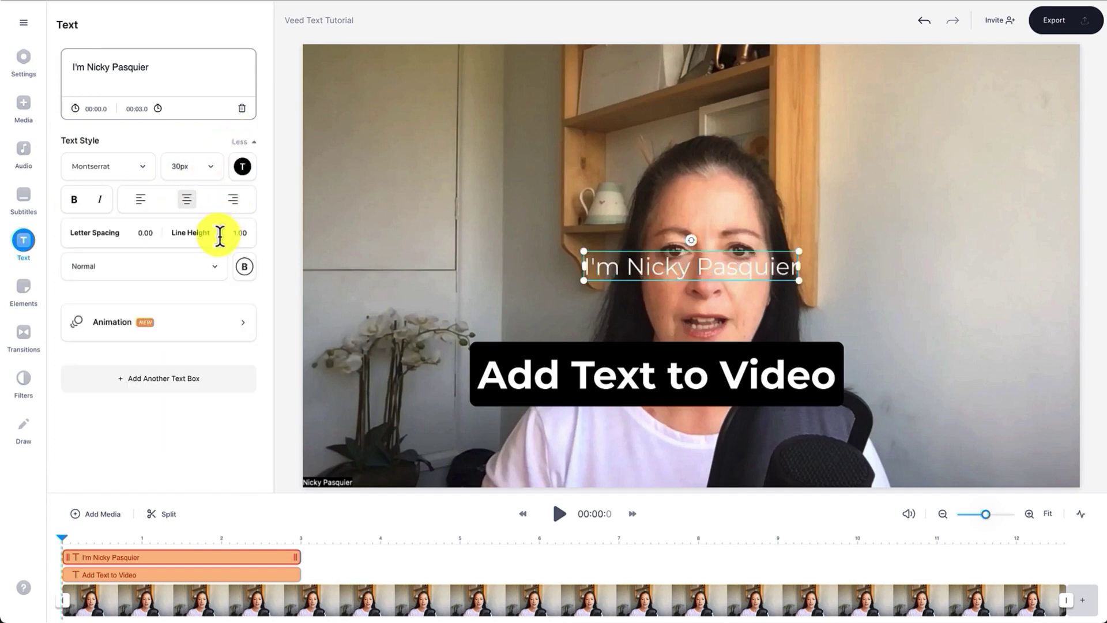
pyautogui.click(216, 266)
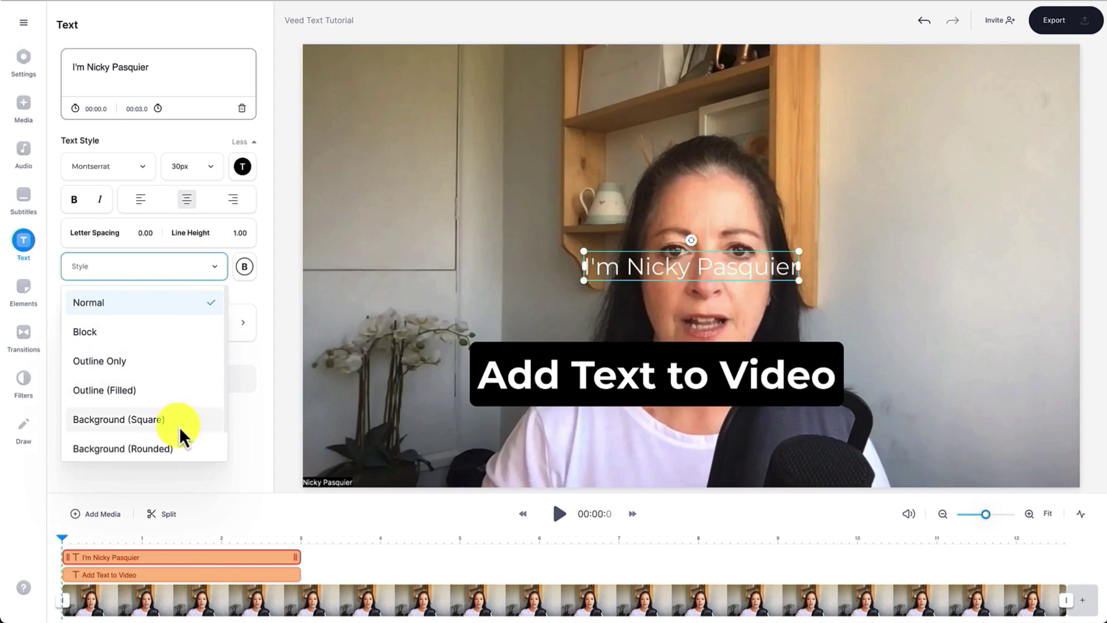
pyautogui.click(179, 456)
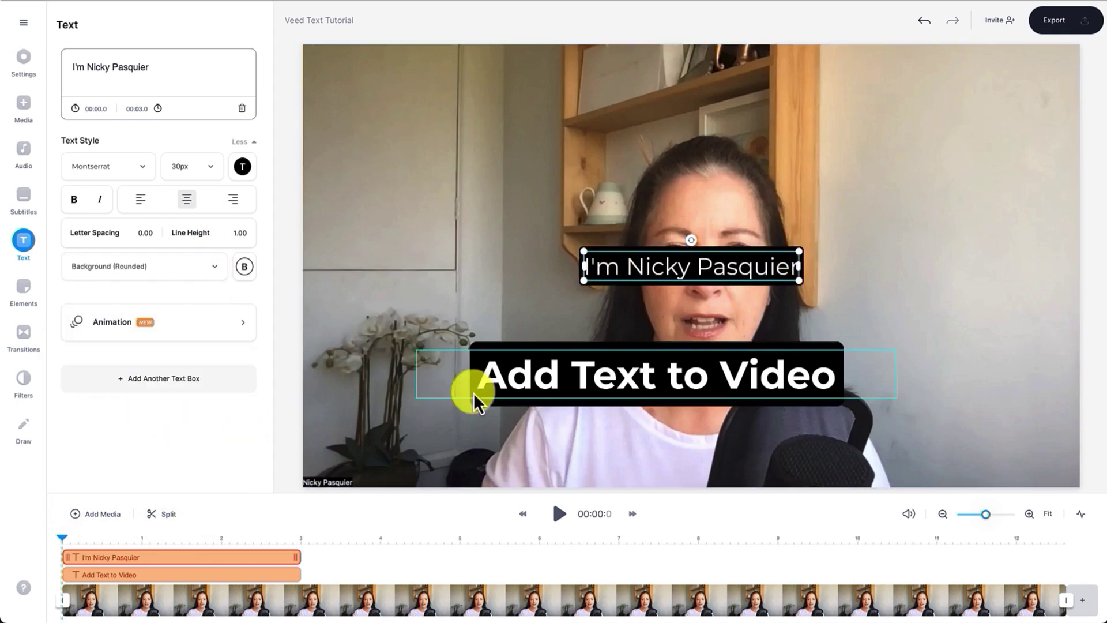
pyautogui.click(513, 384)
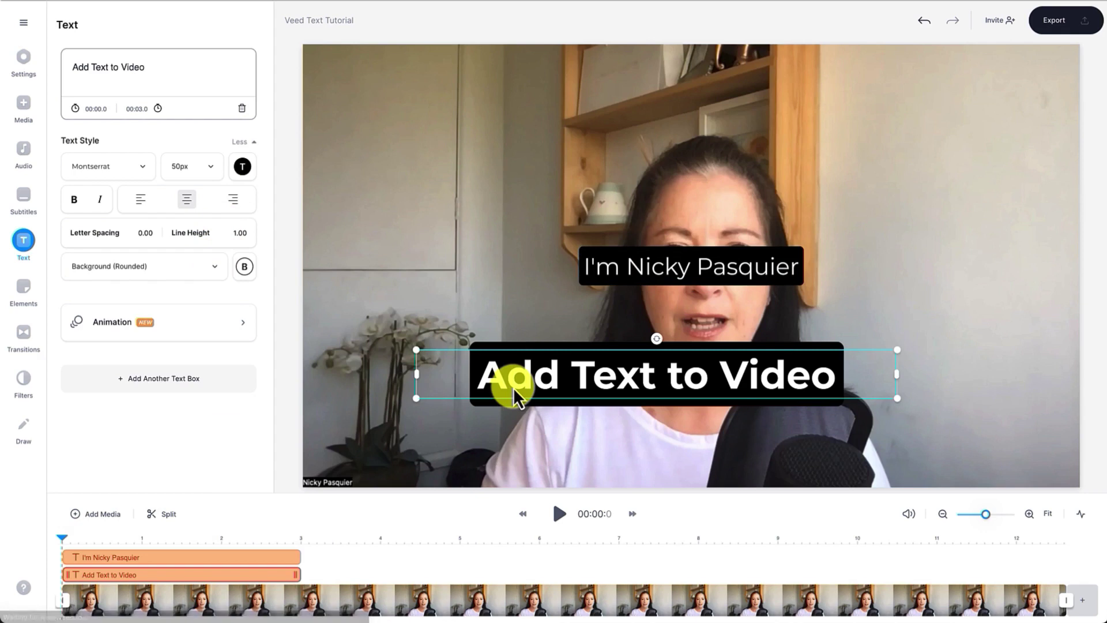
# Step: Trim the Add Text to Video title clip to run from 0.9 to 5.0 seconds
pyautogui.click(604, 275)
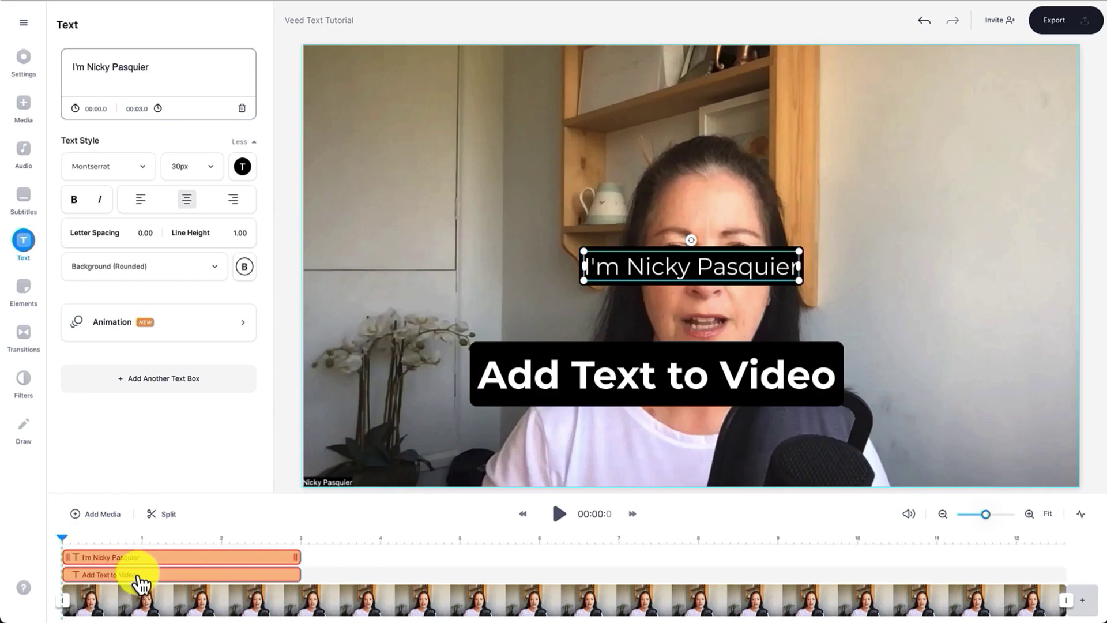
pyautogui.click(139, 575)
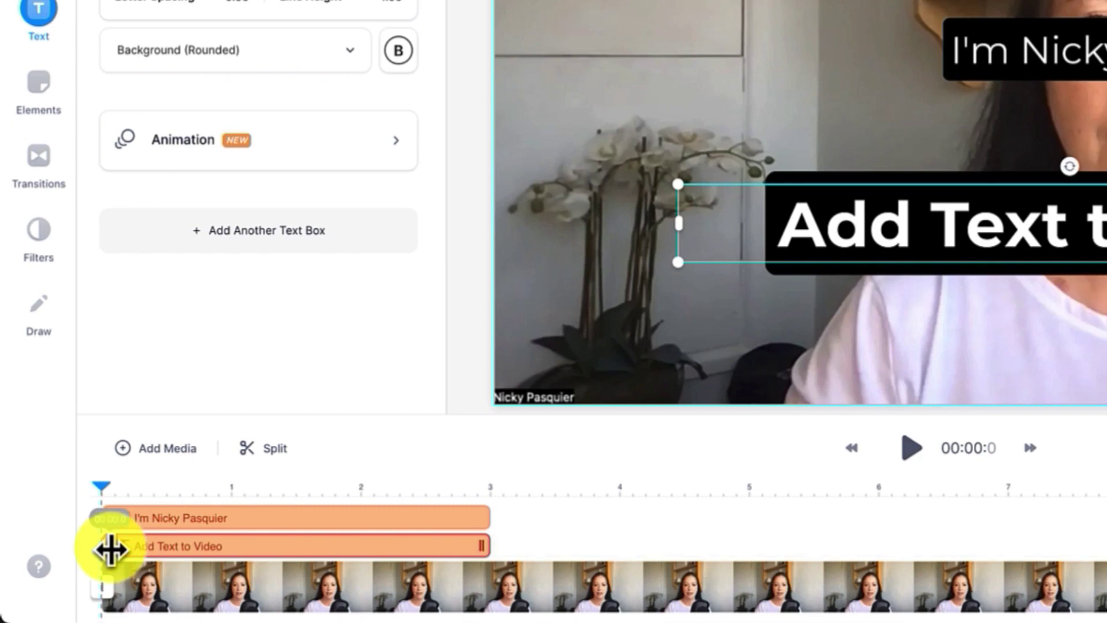
pyautogui.moveTo(111, 548); pyautogui.dragTo(239, 540)
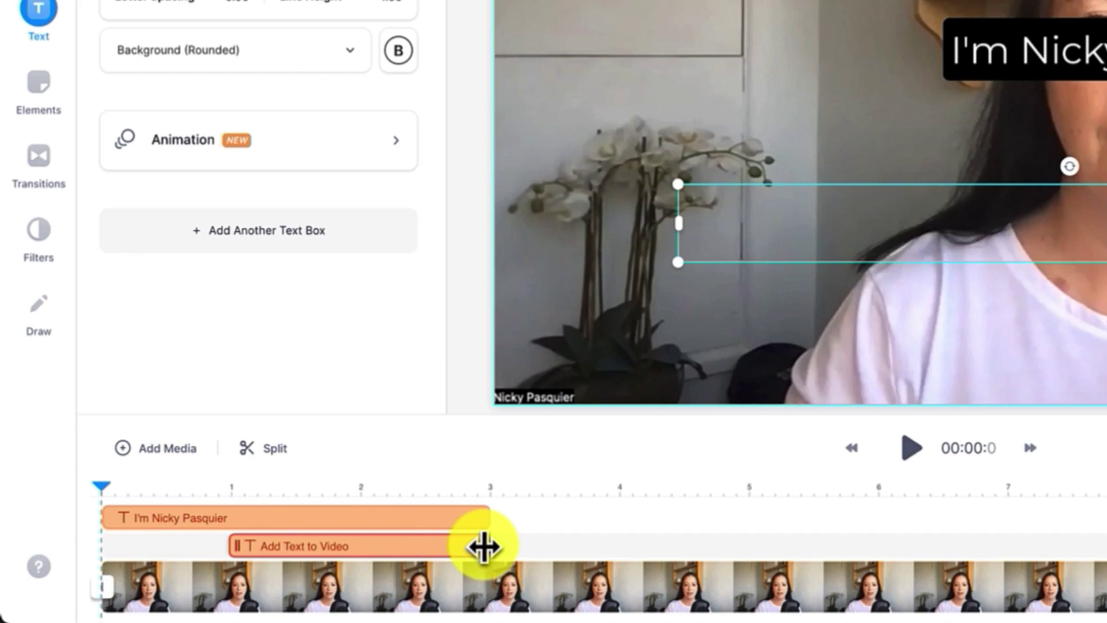
pyautogui.moveTo(483, 546); pyautogui.dragTo(755, 560)
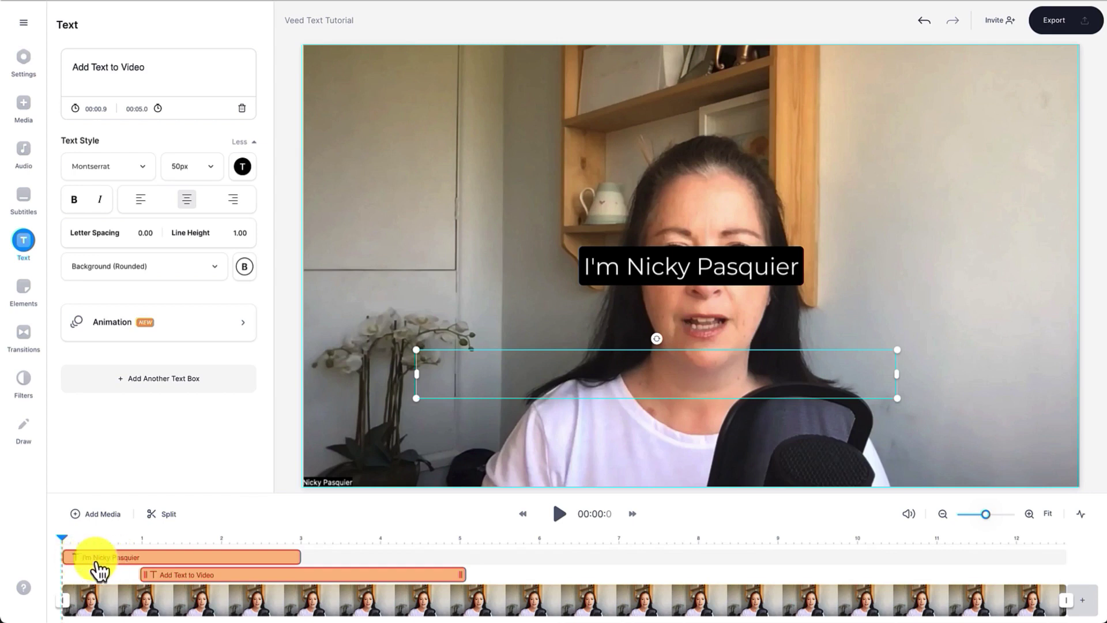
# Step: Make the presenter's name caption start at 7.0 s and end at 9.9 s
pyautogui.click(99, 568)
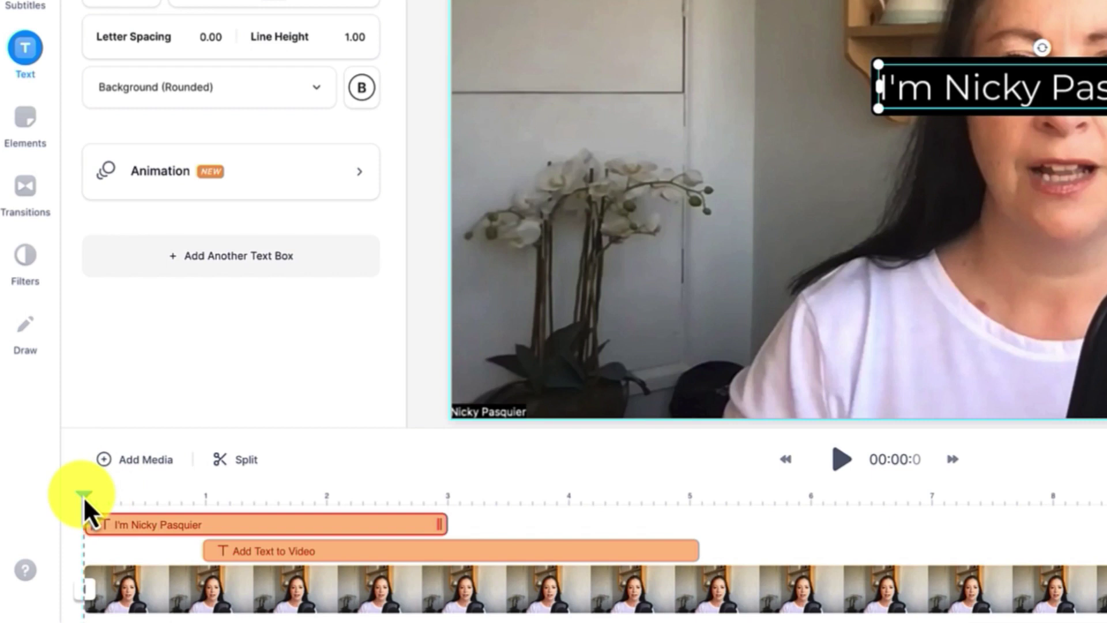
pyautogui.moveTo(83, 496); pyautogui.dragTo(455, 496)
pyautogui.moveTo(641, 497); pyautogui.dragTo(806, 497)
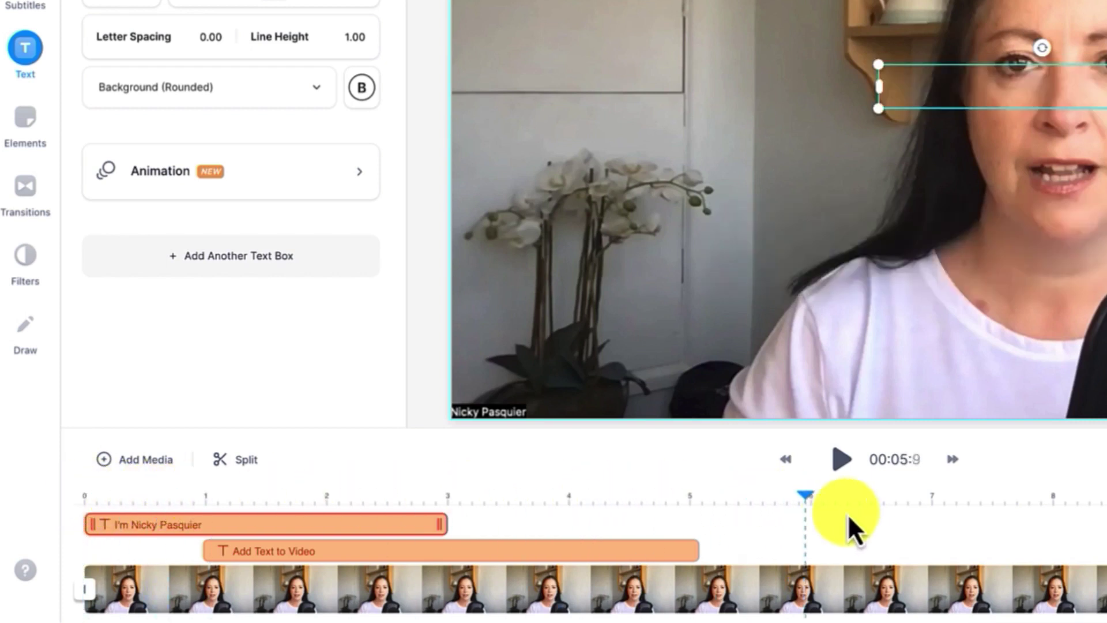
pyautogui.moveTo(929, 517); pyautogui.dragTo(932, 517)
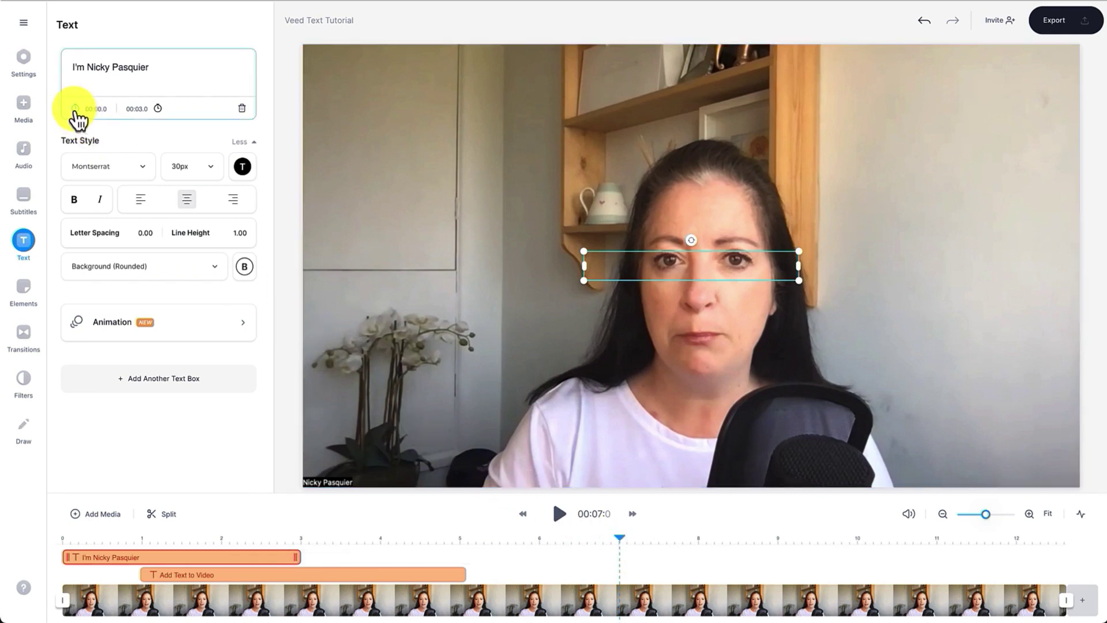
pyautogui.click(75, 109)
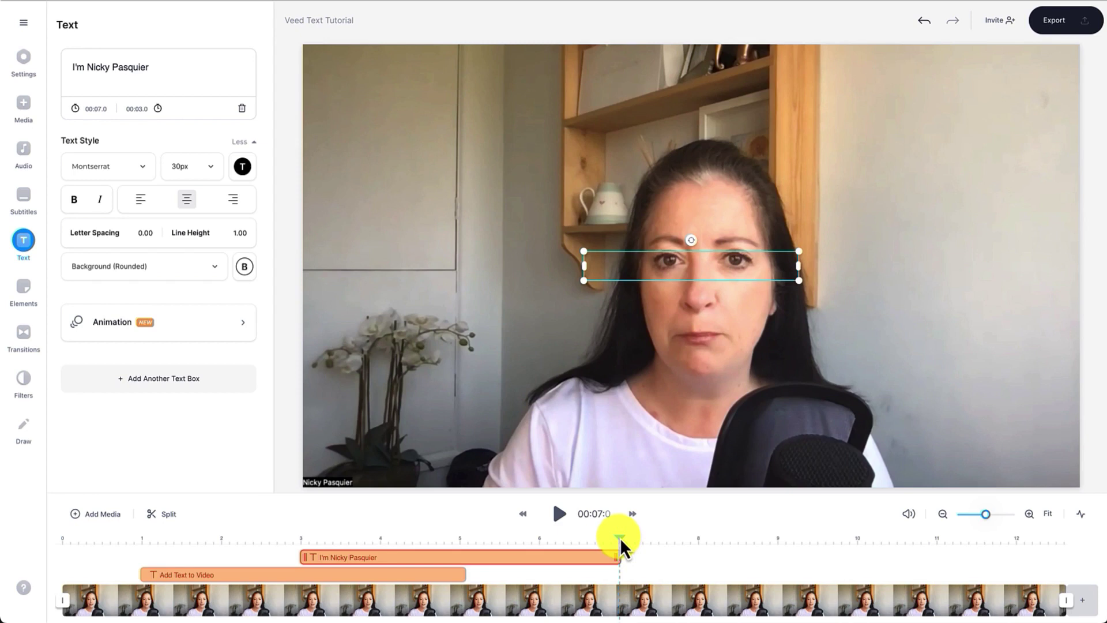
pyautogui.click(729, 542)
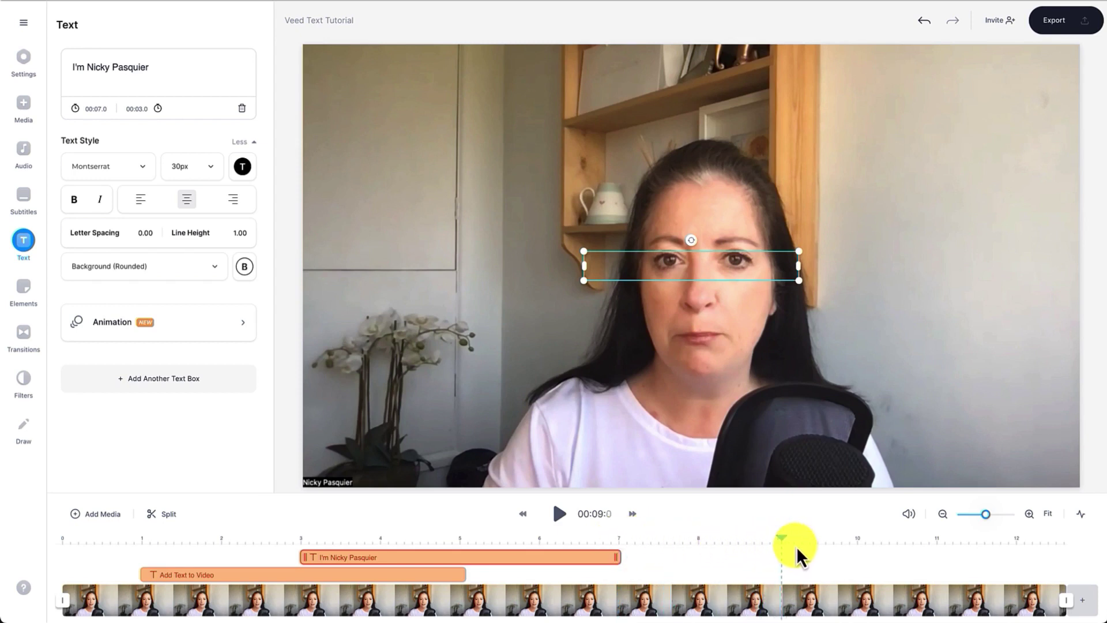
pyautogui.click(857, 541)
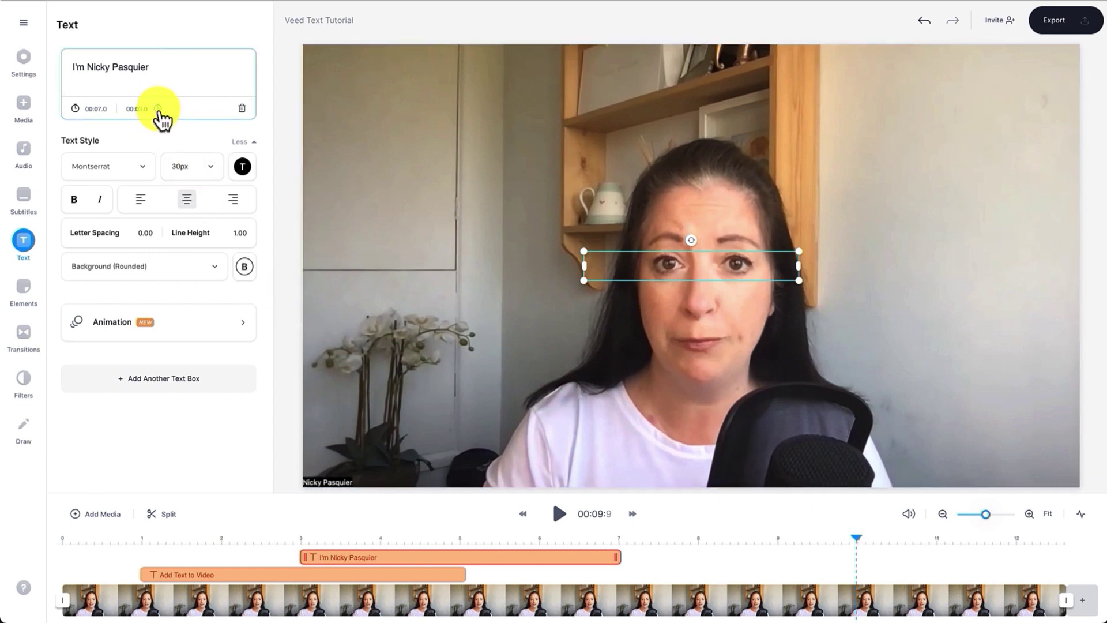
pyautogui.click(158, 109)
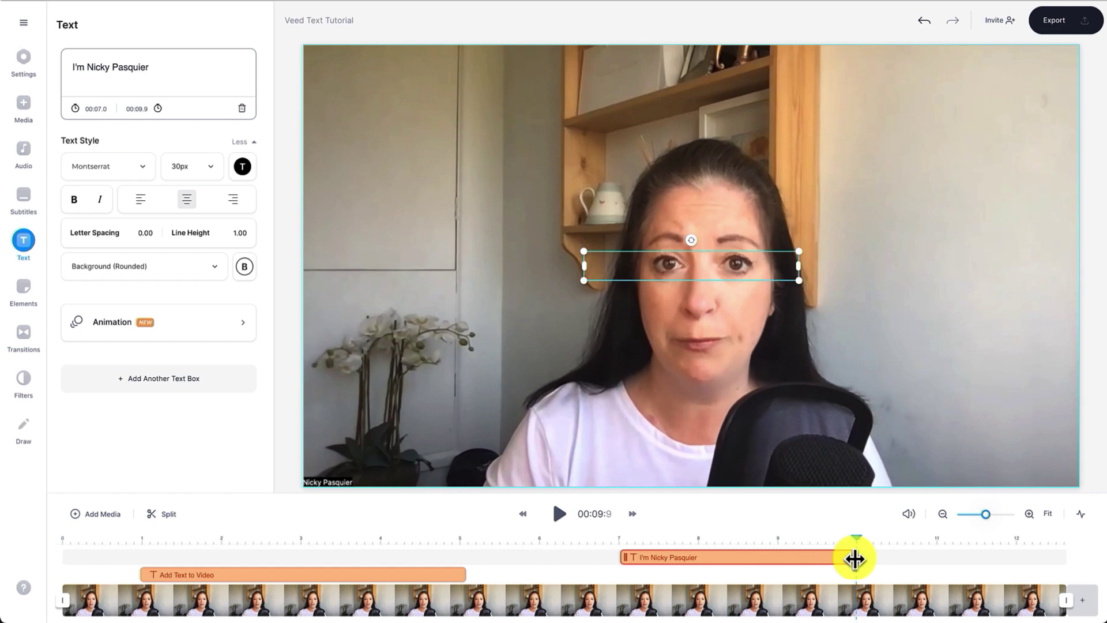
# Step: Drag the presenter's name caption down from her face to chest level, previewing the playback
pyautogui.moveTo(857, 545); pyautogui.dragTo(58, 545)
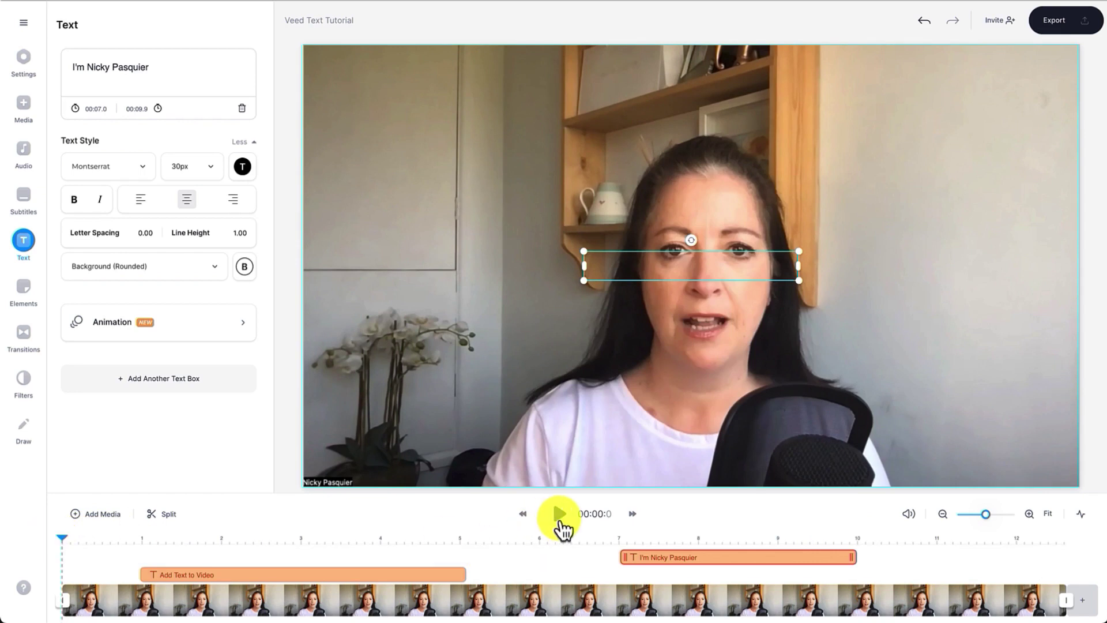
pyautogui.click(560, 515)
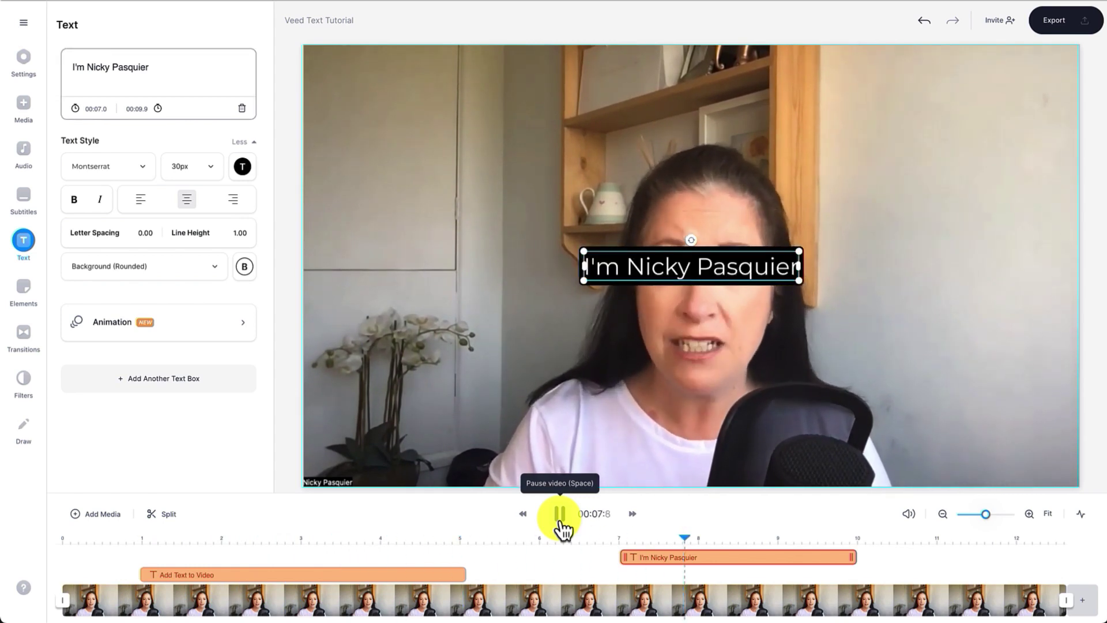
pyautogui.click(559, 514)
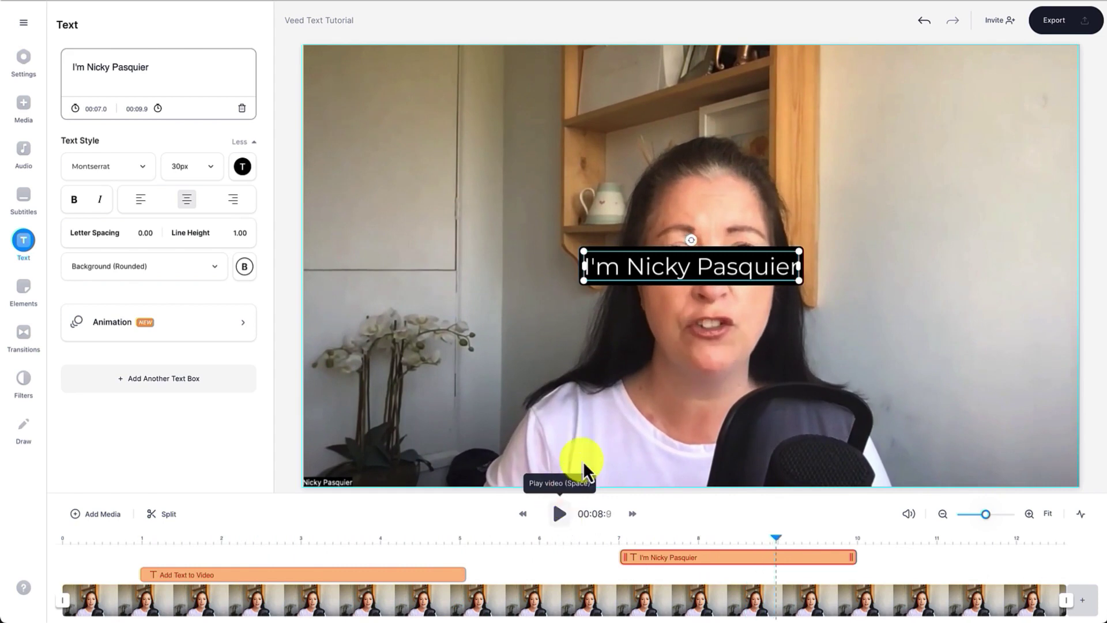
pyautogui.moveTo(690, 274); pyautogui.dragTo(677, 418)
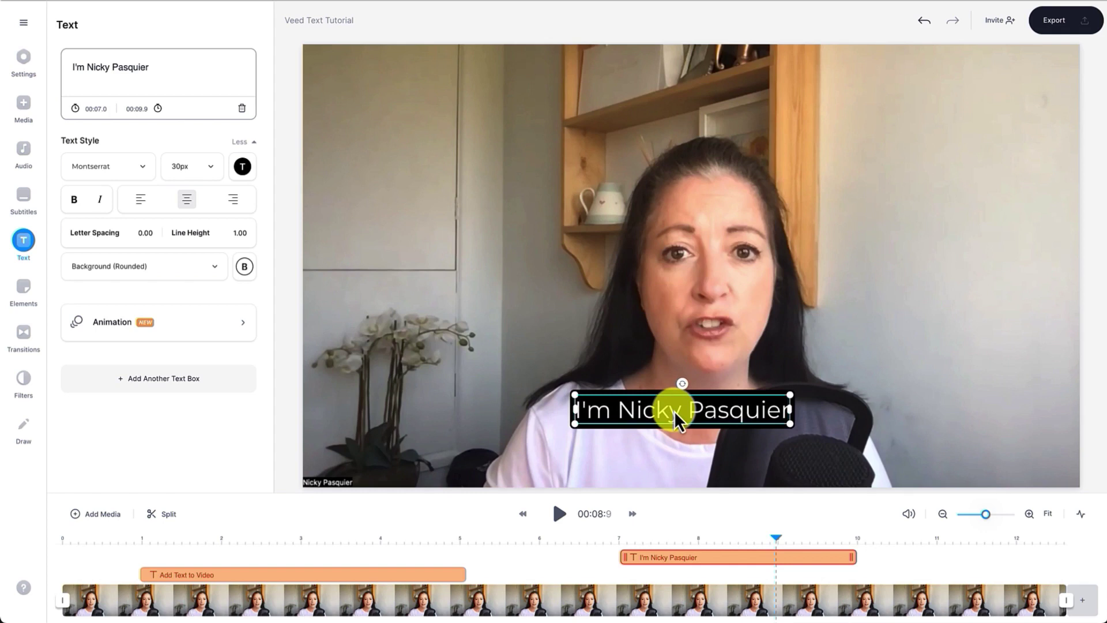
pyautogui.click(559, 515)
pyautogui.click(560, 515)
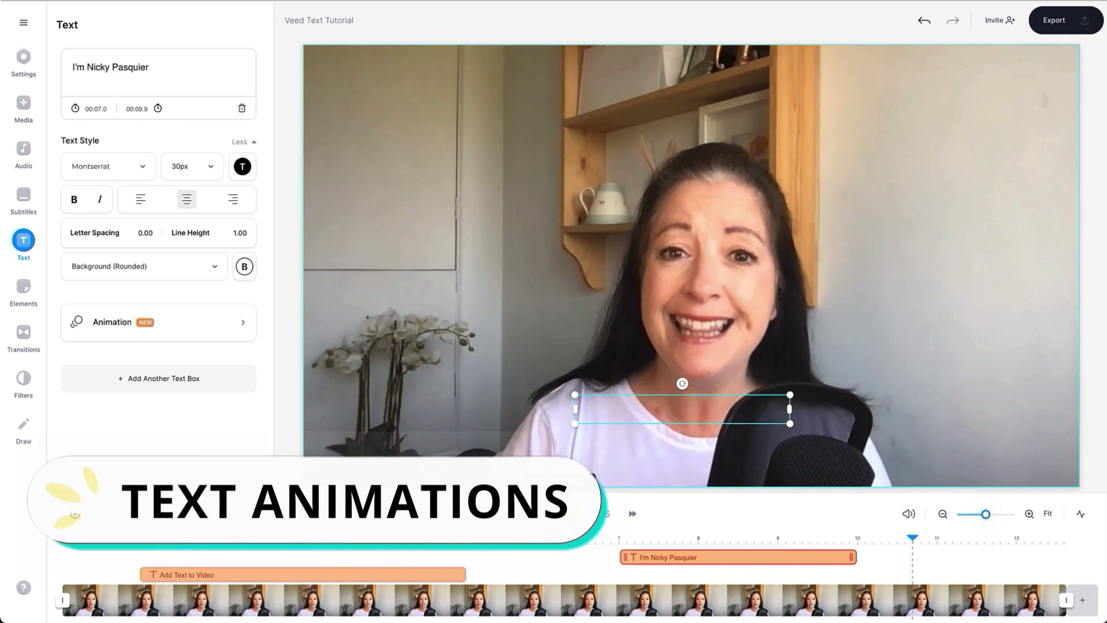
# Step: Go to 2.9 s and select the 'Add Text to Video' title on the canvas
pyautogui.click(298, 538)
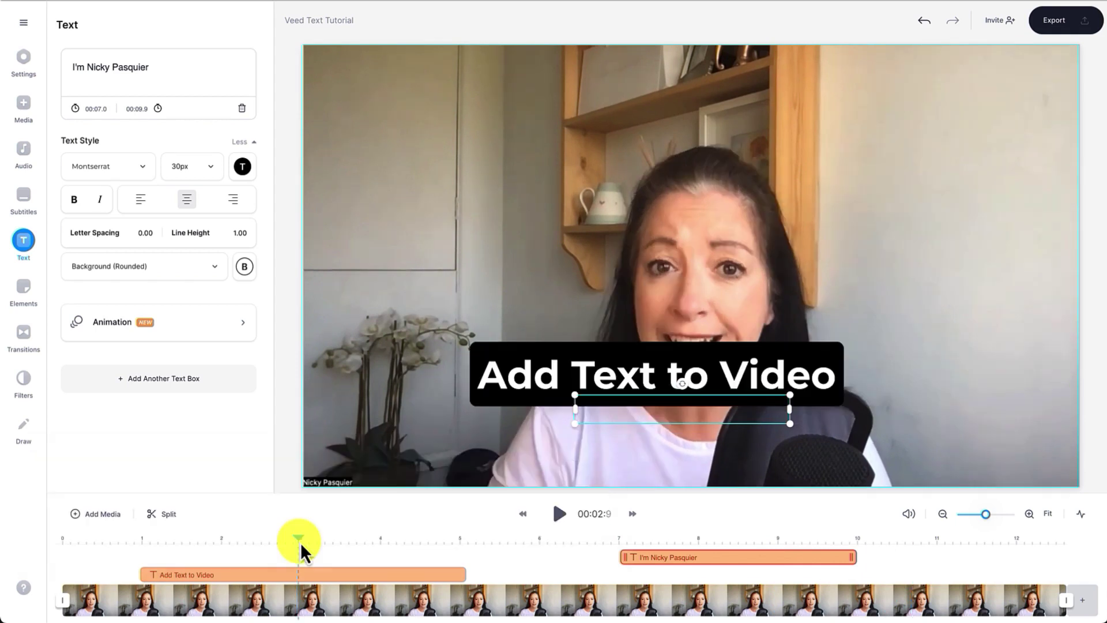
pyautogui.click(501, 385)
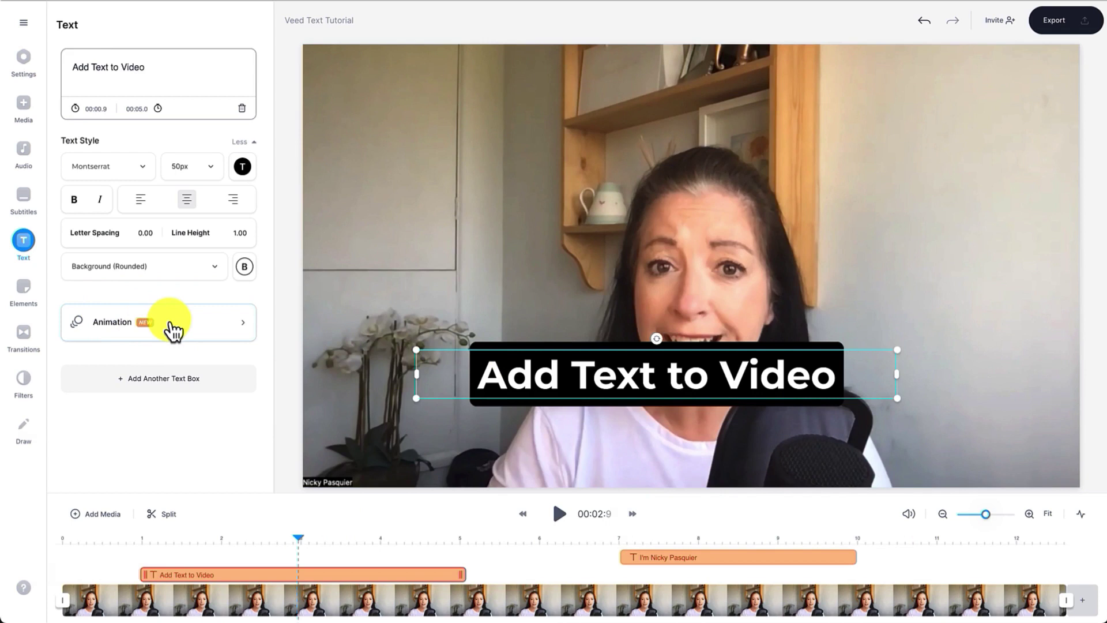
# Step: Preview Pop, Zoom In and Slide Up on the title, then apply Slide Right
pyautogui.click(170, 326)
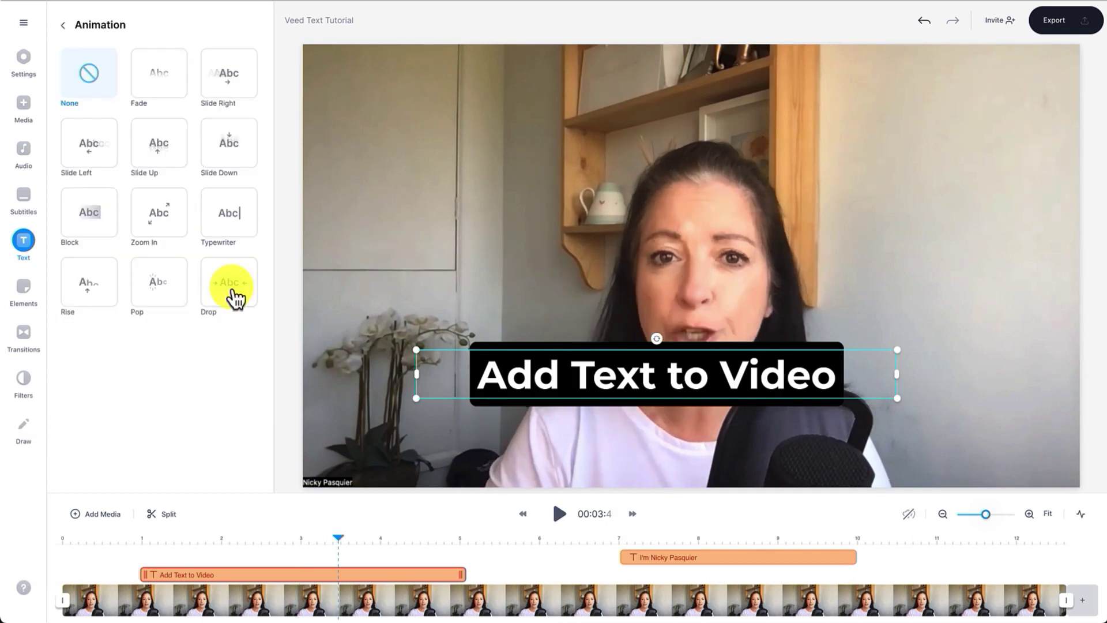
pyautogui.click(178, 292)
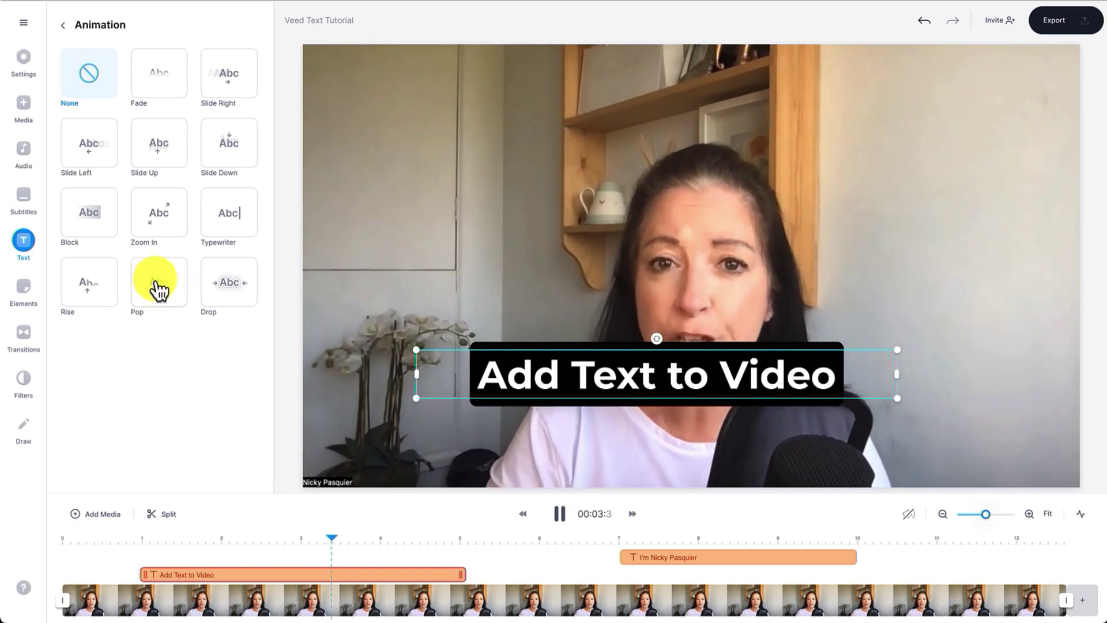
pyautogui.click(159, 222)
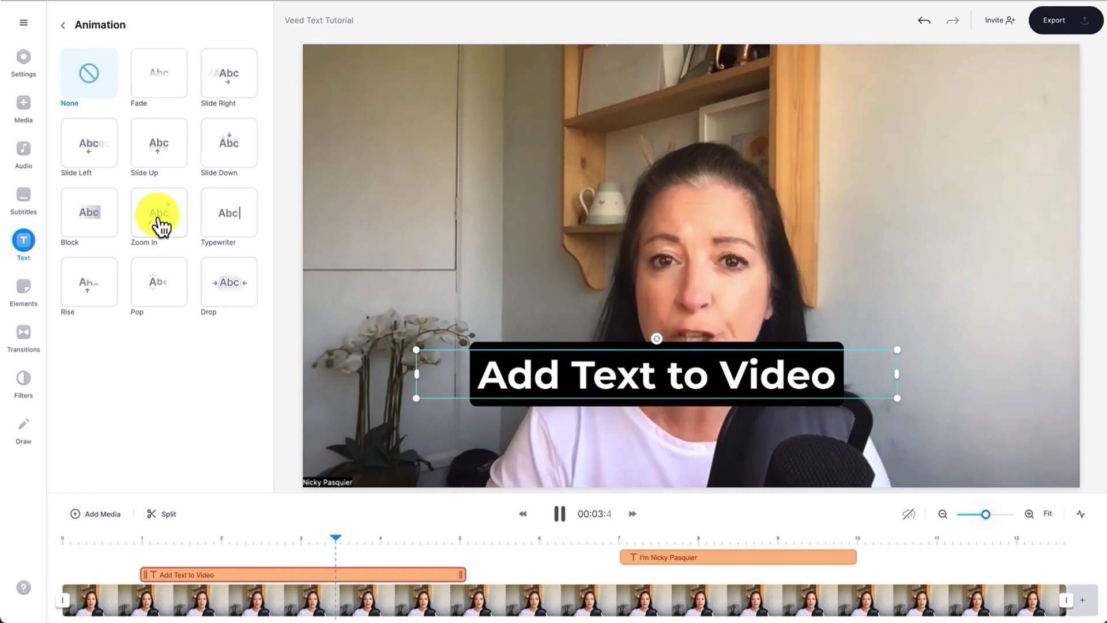
pyautogui.click(163, 151)
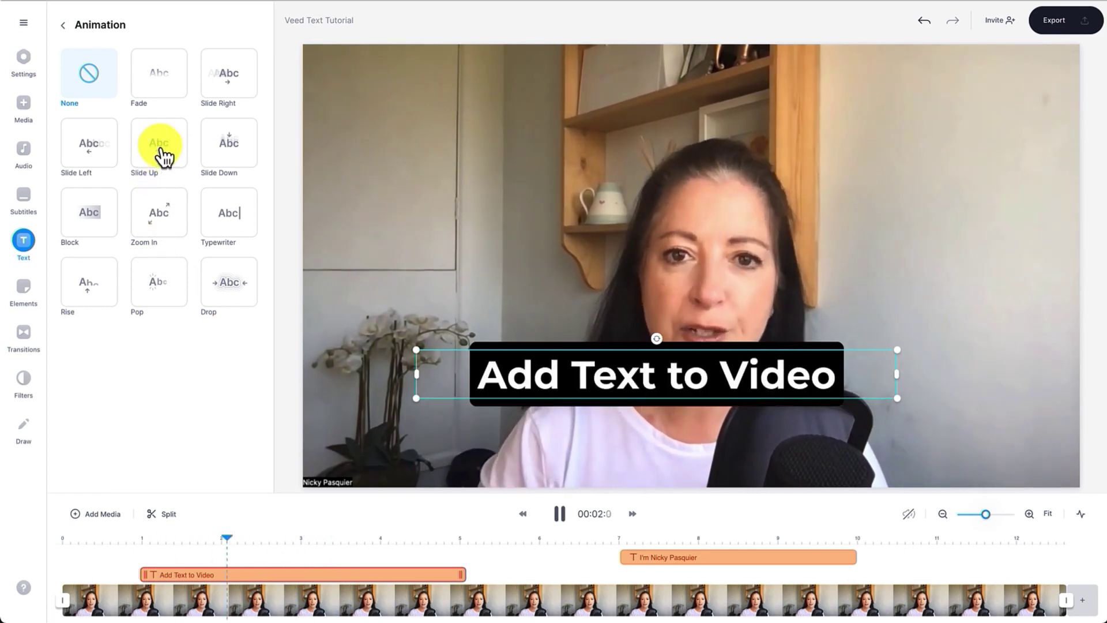
pyautogui.click(218, 92)
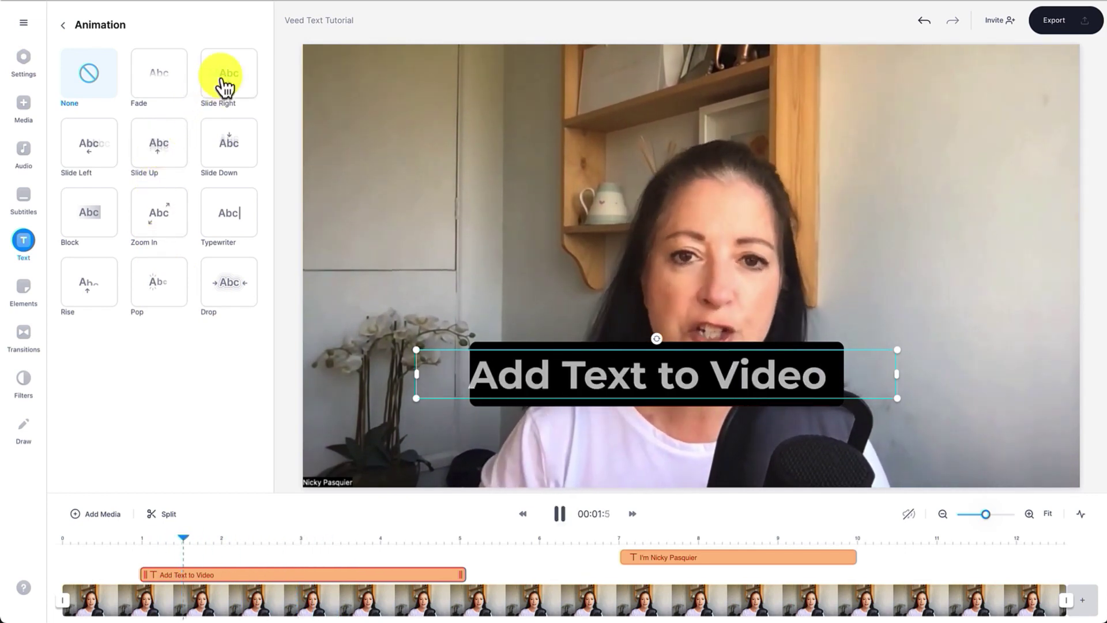
pyautogui.click(224, 86)
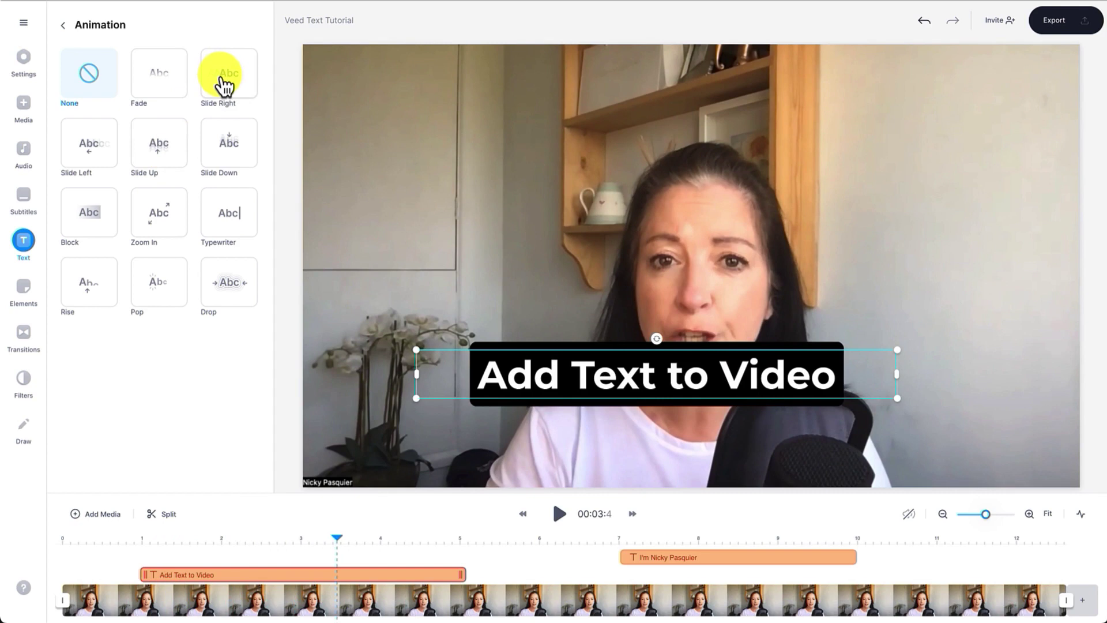
pyautogui.click(224, 85)
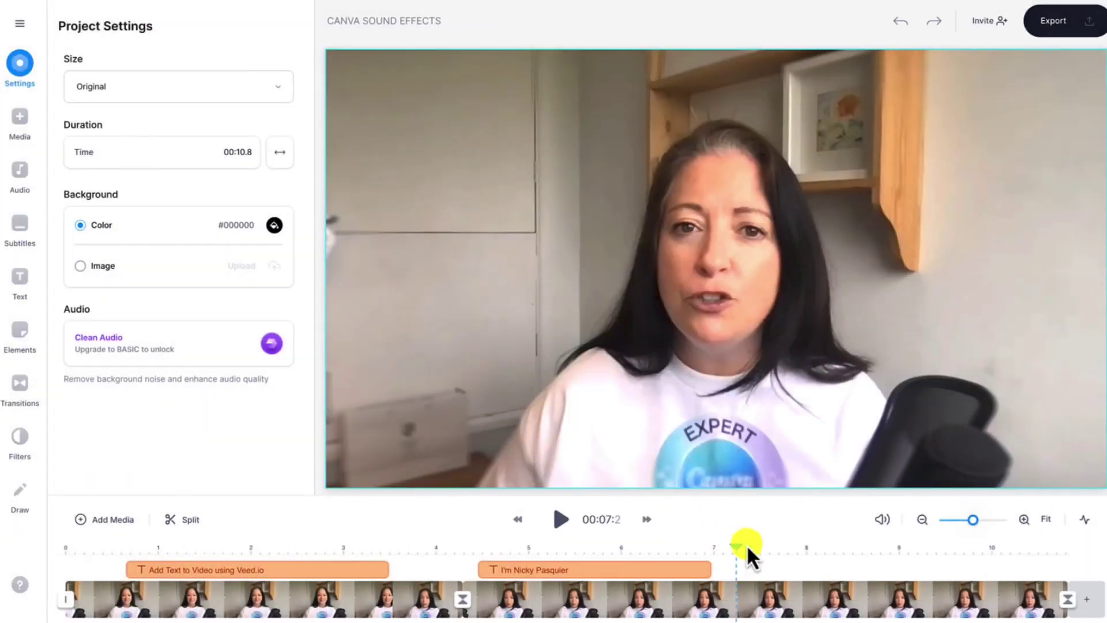
# Step: Move the playhead to 00:08:0 on the timeline
pyautogui.moveTo(805, 544); pyautogui.dragTo(808, 544)
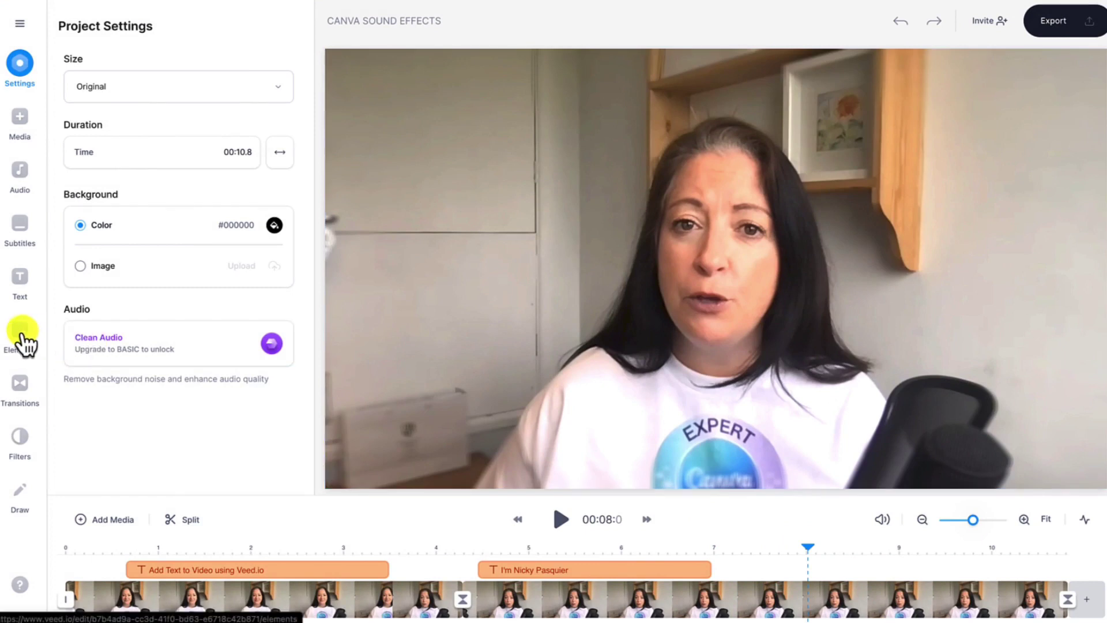
# Step: Add a red square shape, move it lower-right and flatten it into a wide bar
pyautogui.click(21, 332)
pyautogui.click(90, 118)
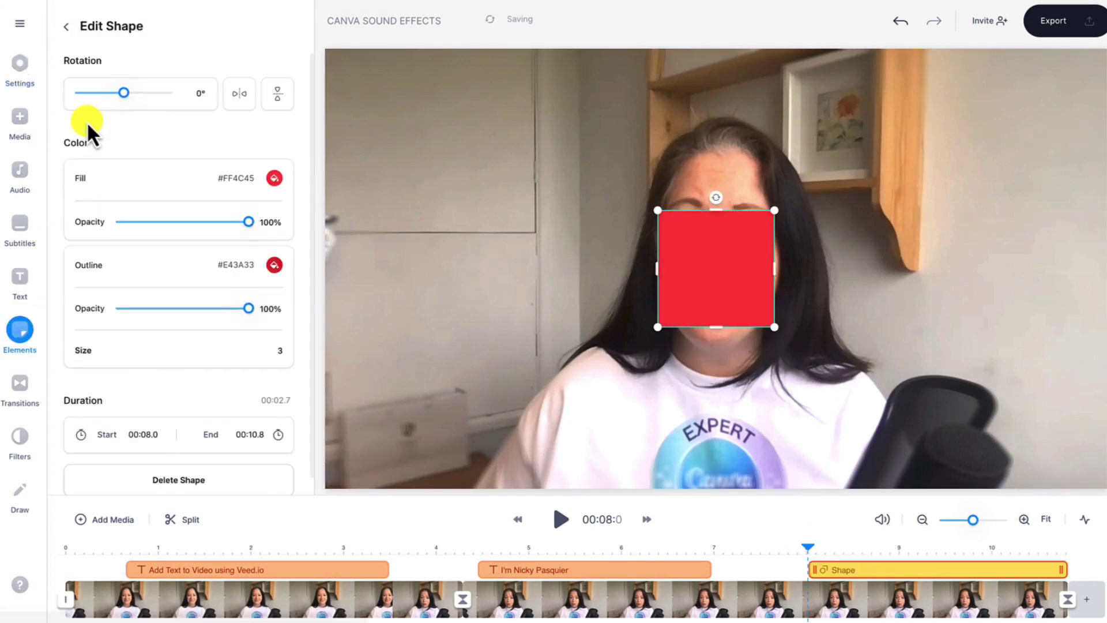
pyautogui.moveTo(697, 277); pyautogui.dragTo(971, 413)
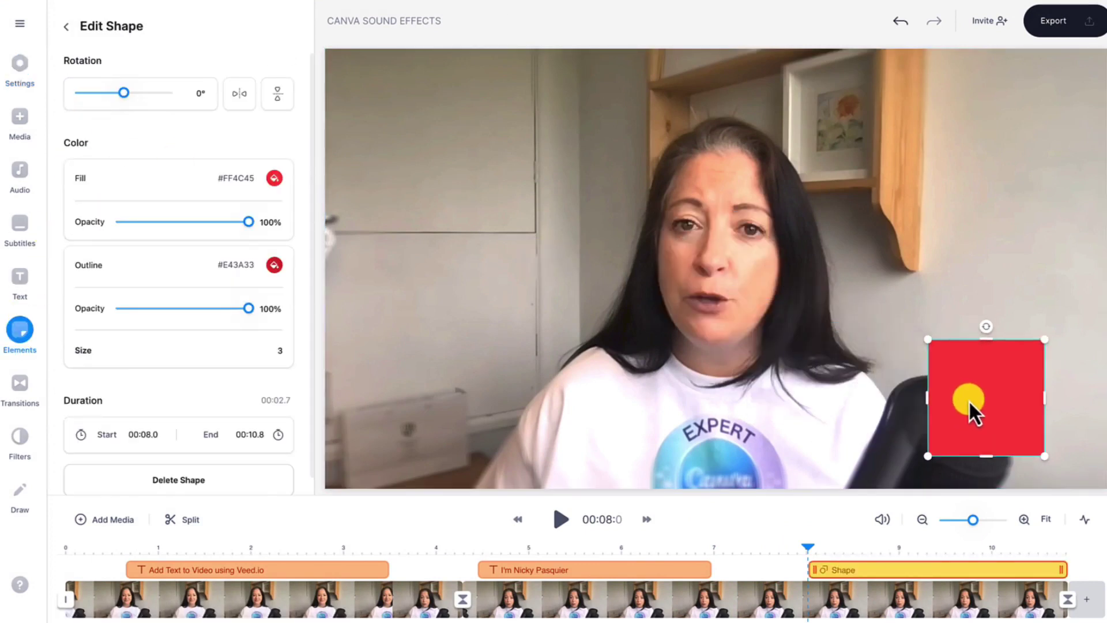
pyautogui.moveTo(985, 345); pyautogui.dragTo(840, 438)
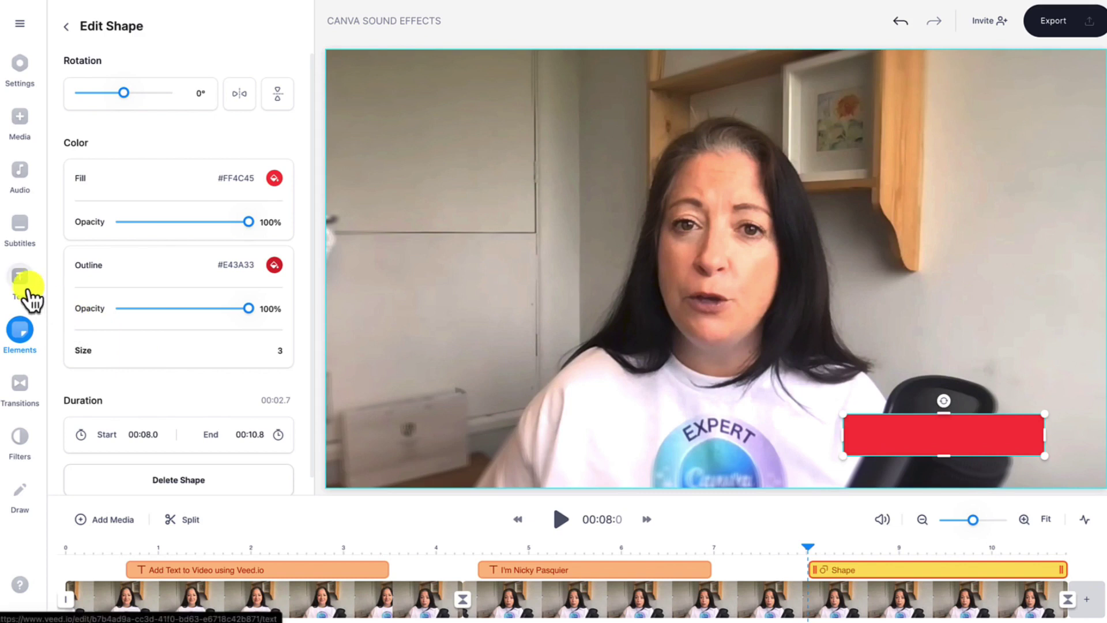
# Step: Add a left-aligned 'SUBSCRIBE' headline at 32px and place it on the red bar
pyautogui.click(32, 297)
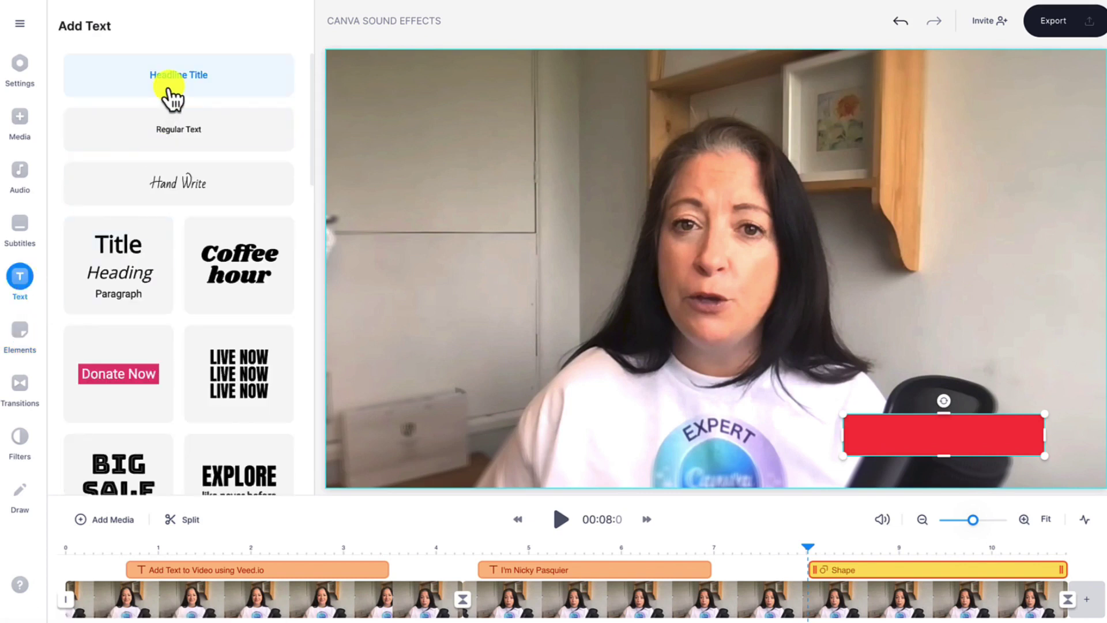
pyautogui.click(167, 84)
pyautogui.moveTo(828, 258); pyautogui.dragTo(883, 268)
pyautogui.moveTo(144, 76); pyautogui.dragTo(55, 81)
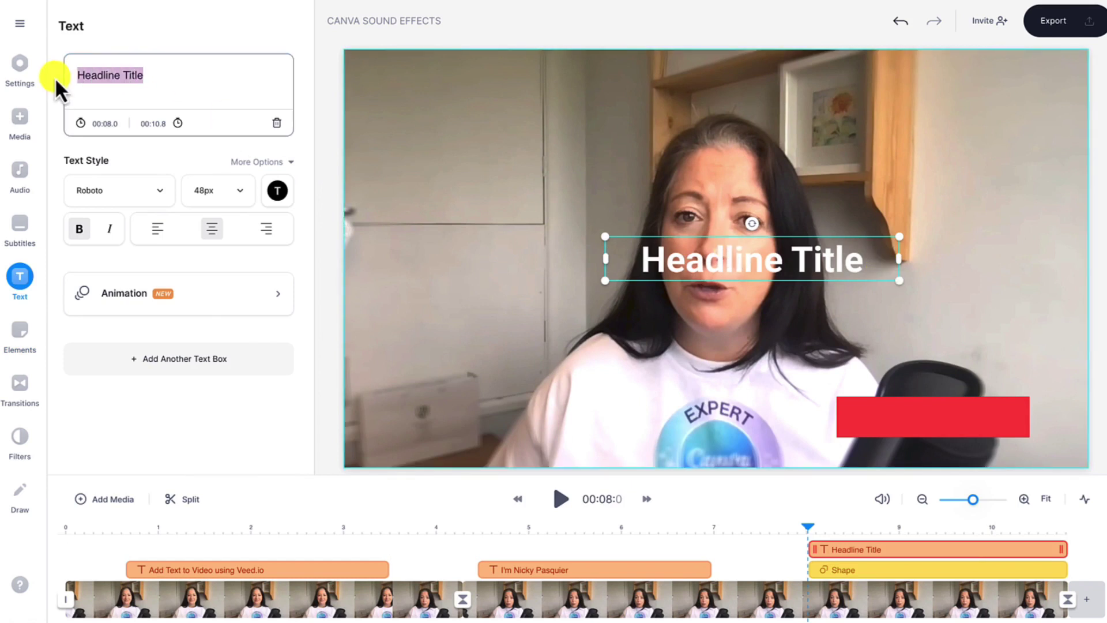
pyautogui.write('SUBSCRIBE')
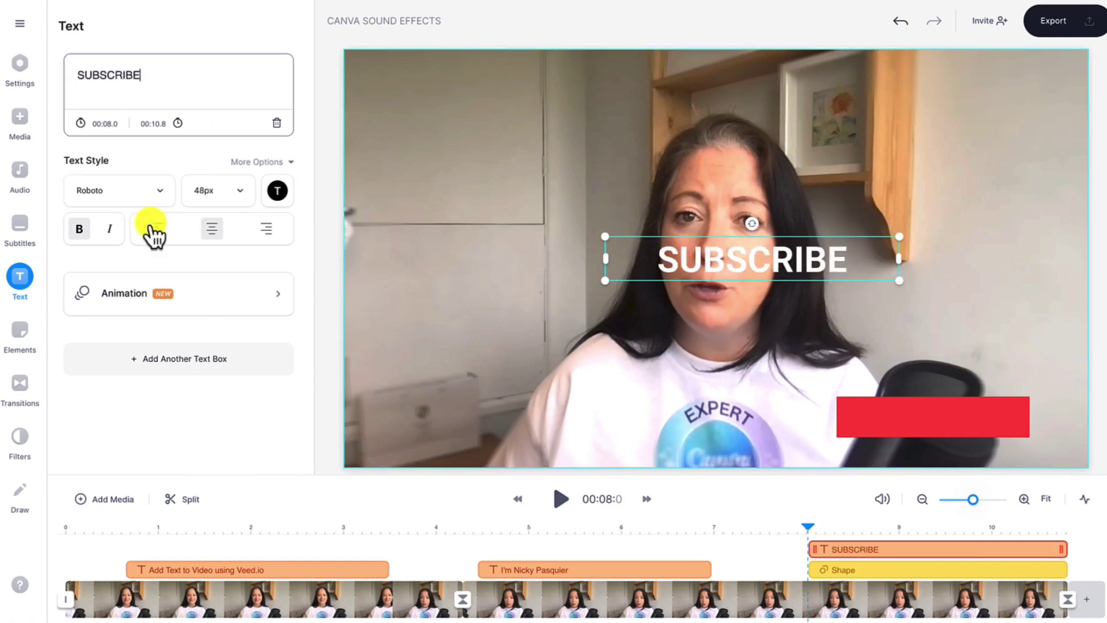
pyautogui.click(156, 230)
pyautogui.moveTo(899, 237); pyautogui.dragTo(803, 247)
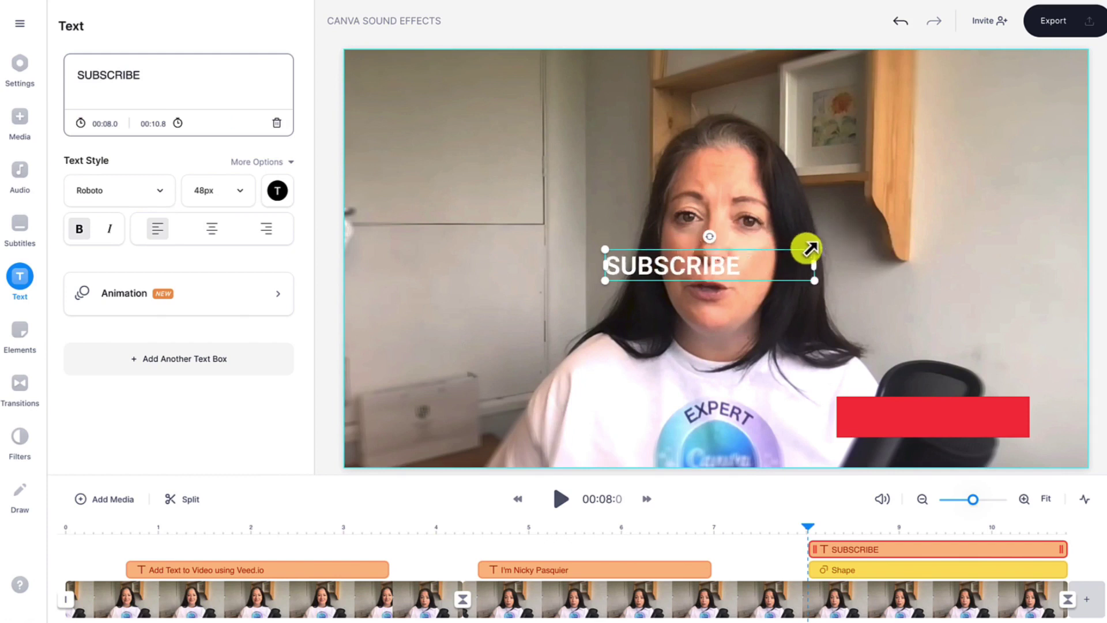
pyautogui.moveTo(741, 267); pyautogui.dragTo(1011, 425)
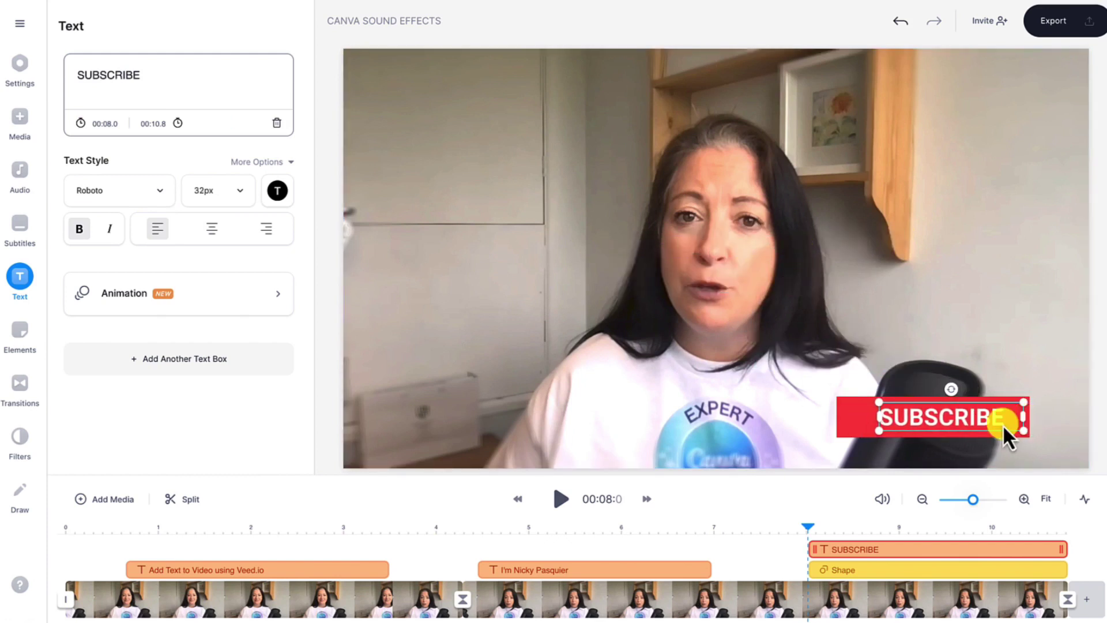
# Step: Add the YouTube brand logo sticker, shrunk and placed at the bar's left end
pyautogui.click(21, 341)
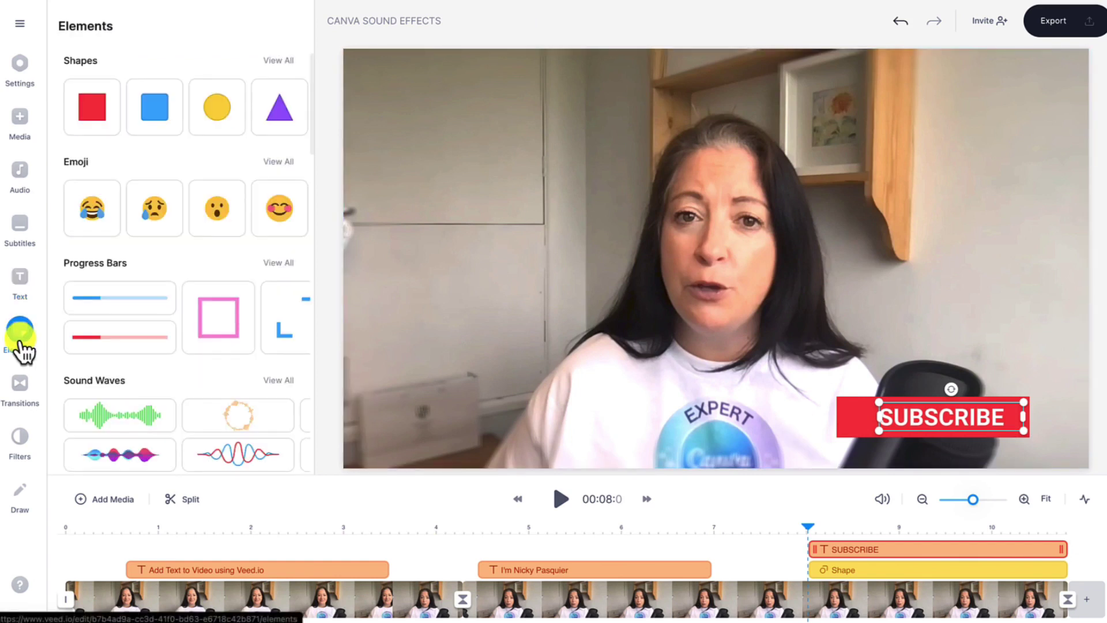
pyautogui.scroll(-20, 92, 345)
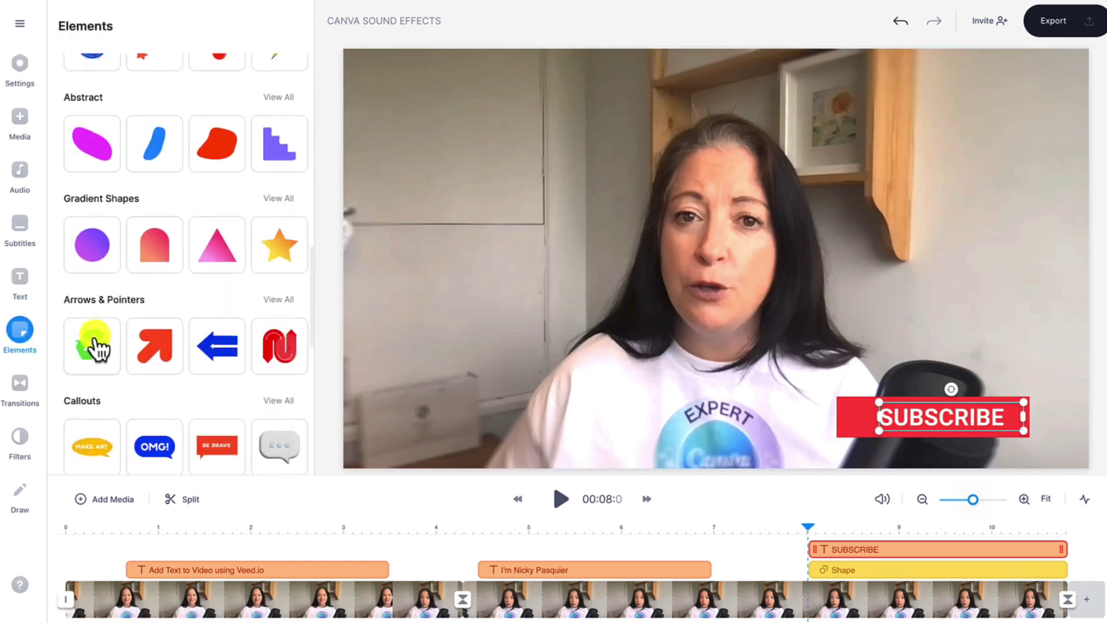
pyautogui.scroll(-2, 95, 338)
pyautogui.click(277, 254)
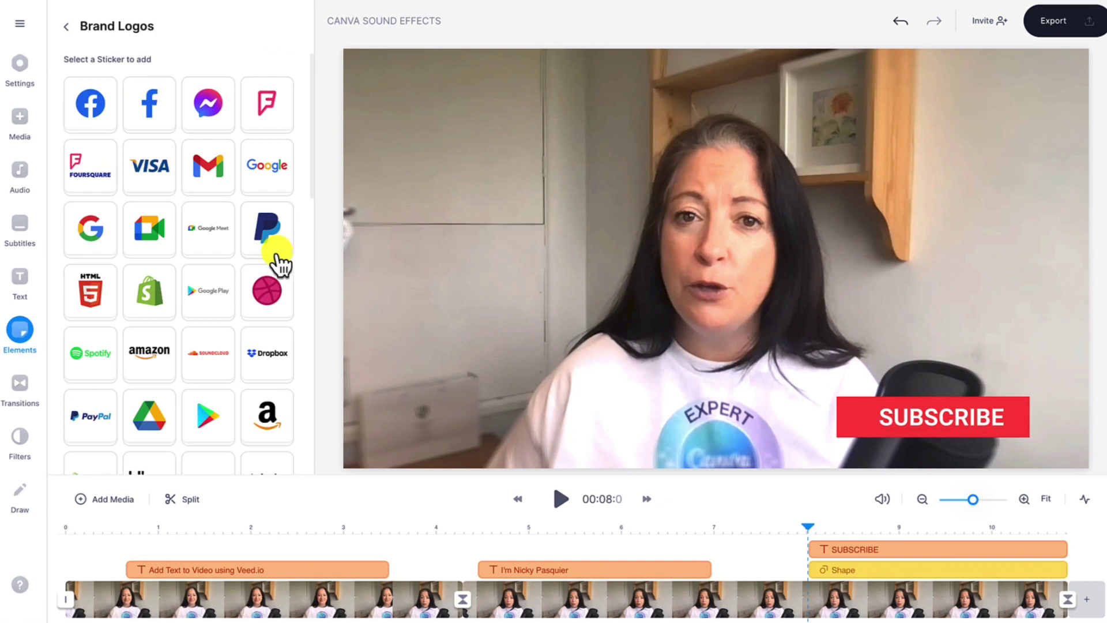
pyautogui.scroll(-14, 155, 340)
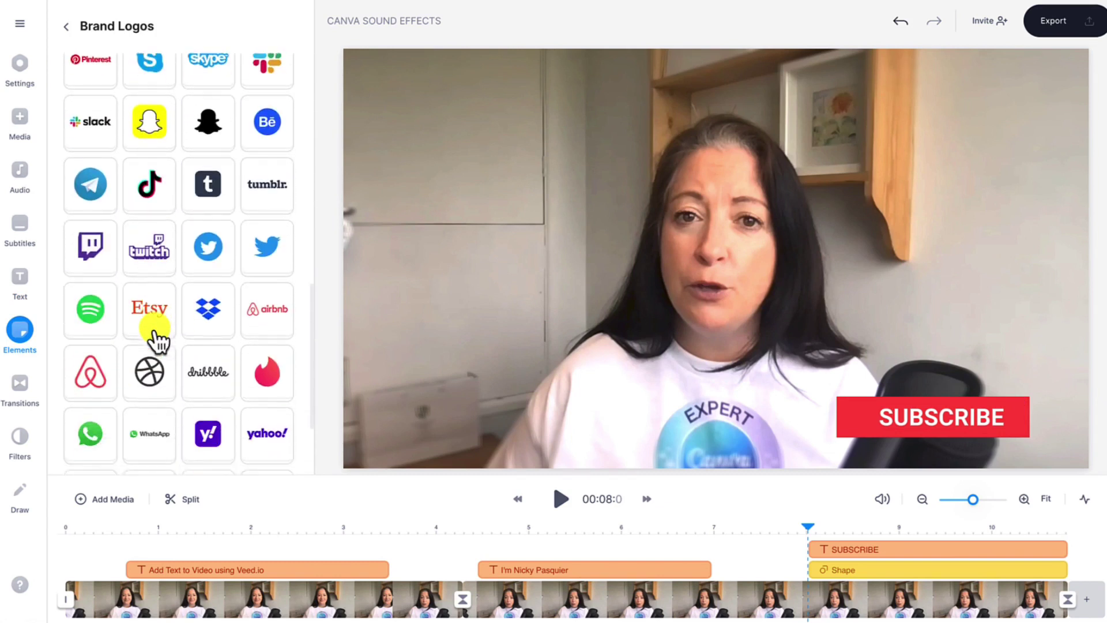
pyautogui.click(149, 366)
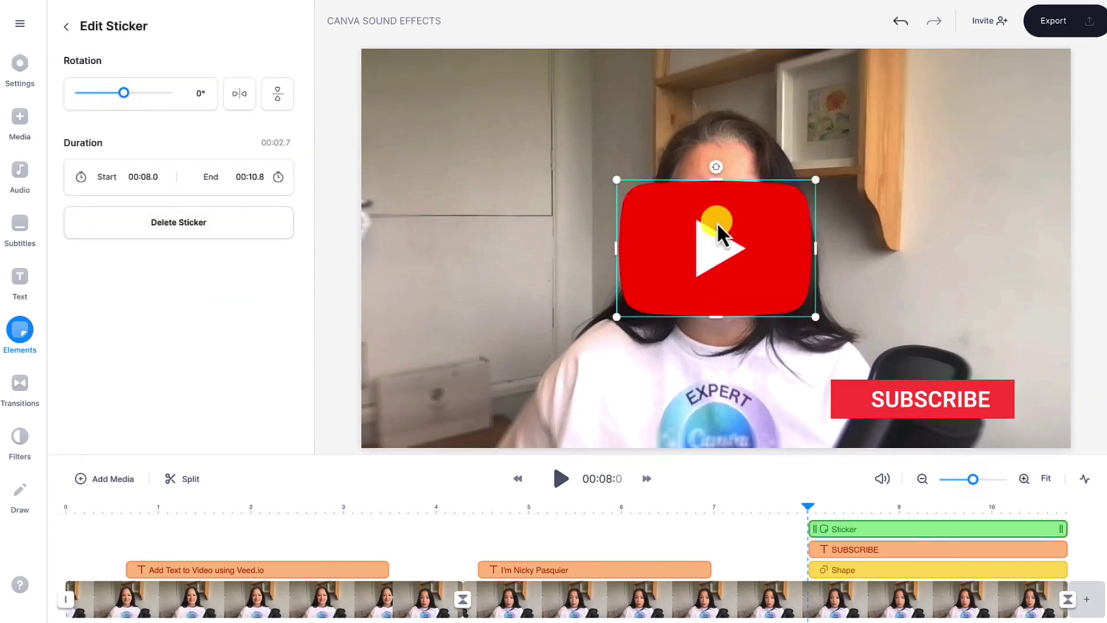
pyautogui.moveTo(819, 179); pyautogui.dragTo(793, 373)
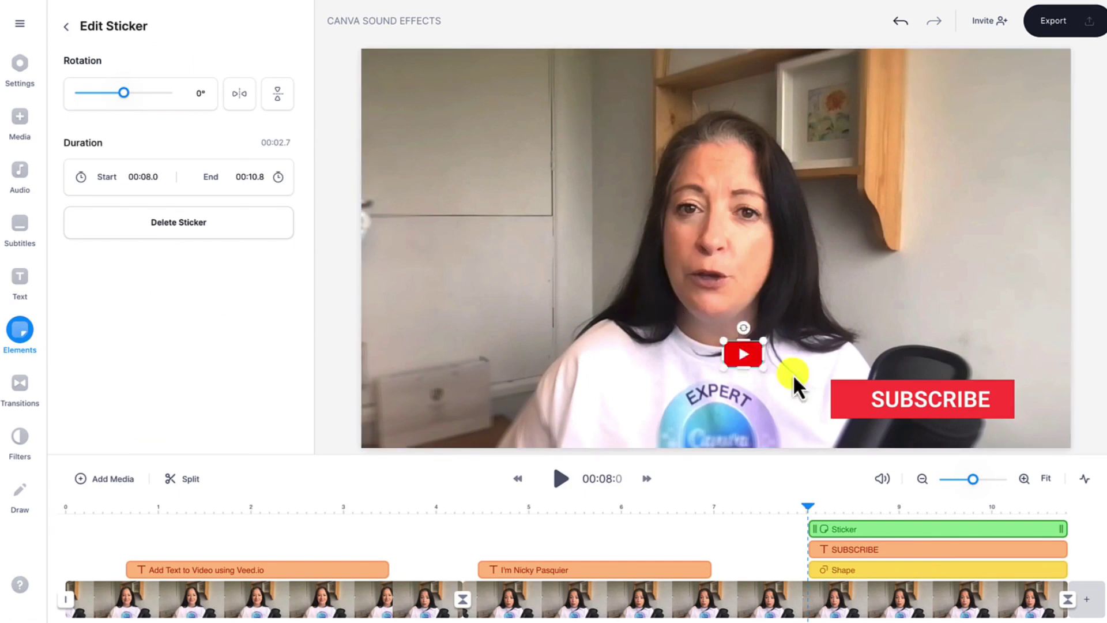
# Step: Recolour the bar to the logo's pure red (#ff0000) with the eyedropper
pyautogui.click(888, 419)
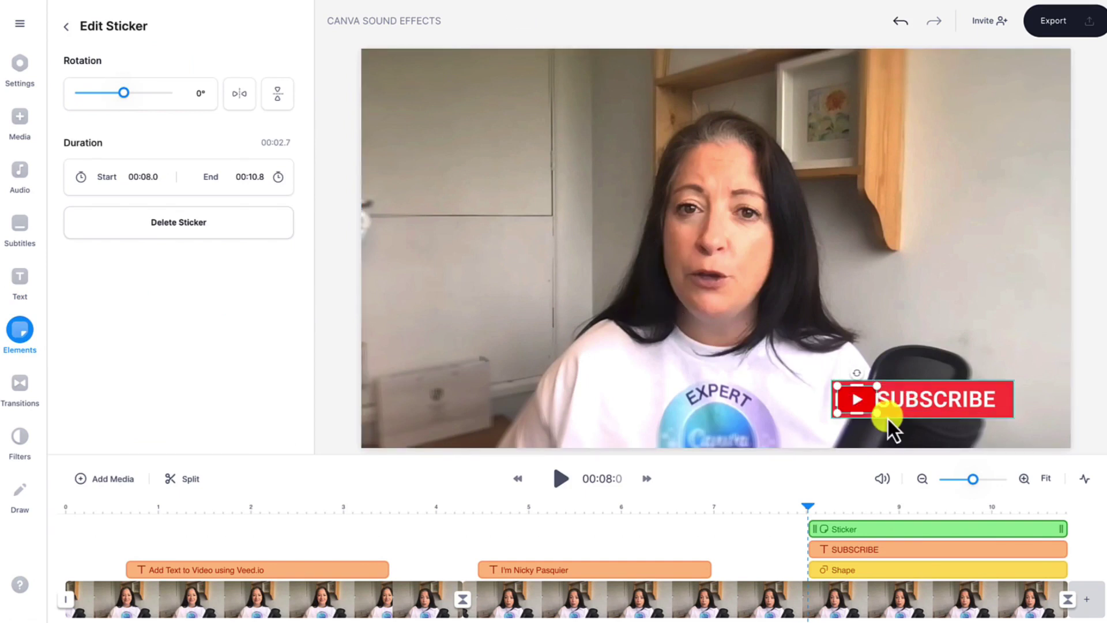
pyautogui.click(275, 179)
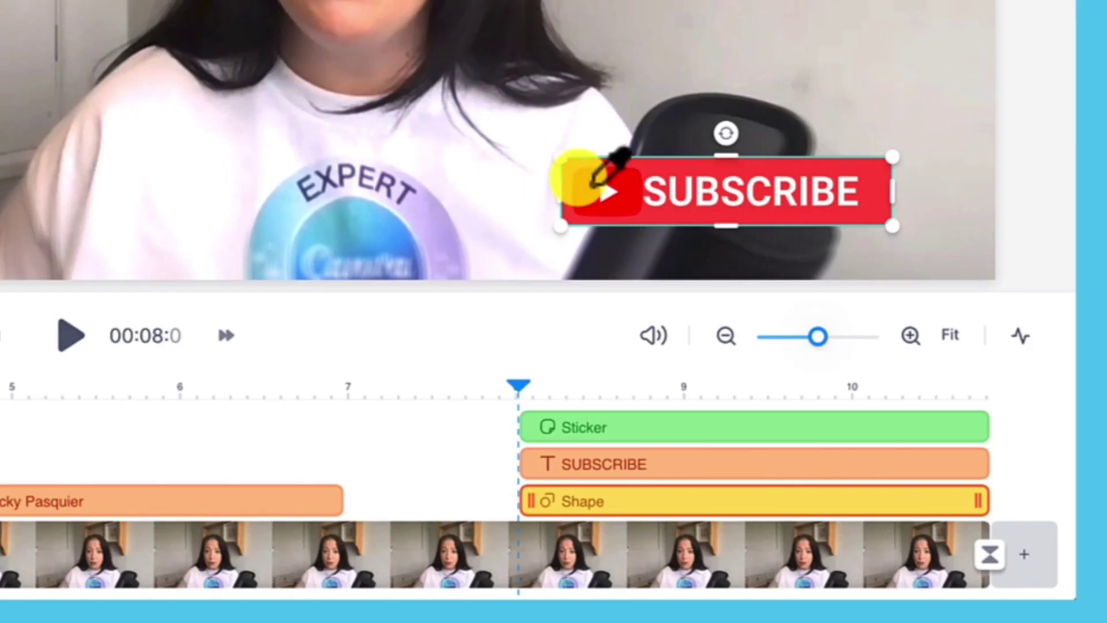
pyautogui.click(592, 186)
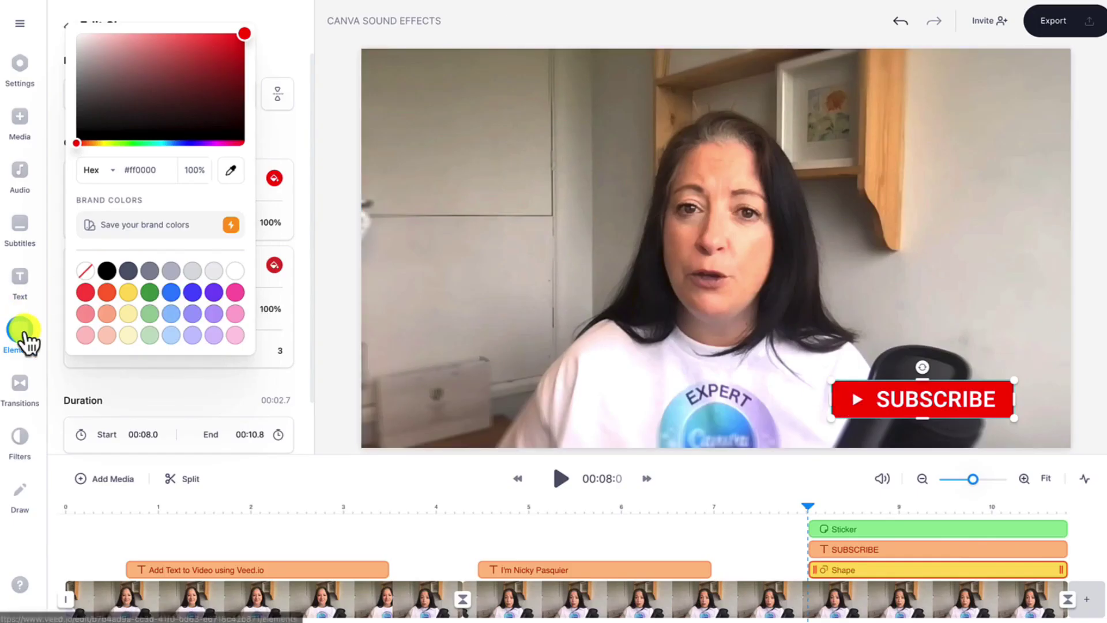
pyautogui.click(20, 330)
# Step: Add a black pixel-arrow pointer sticker, shrunk and tilted, at SUBSCRIBE's right end
pyautogui.scroll(1, 132, 314)
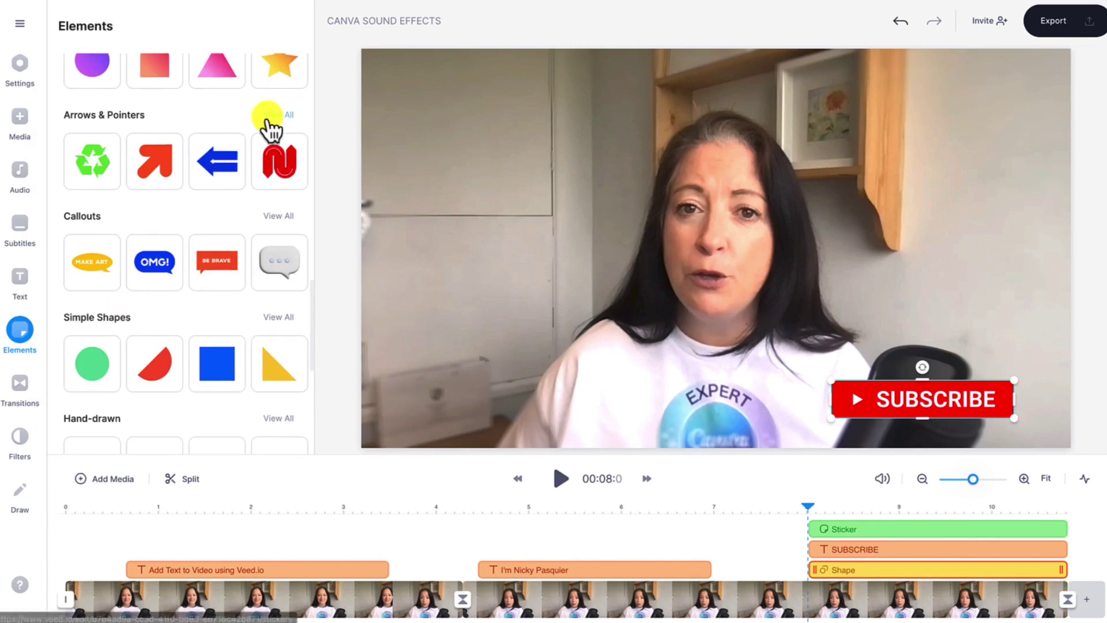
pyautogui.click(266, 118)
pyautogui.scroll(-8, 210, 230)
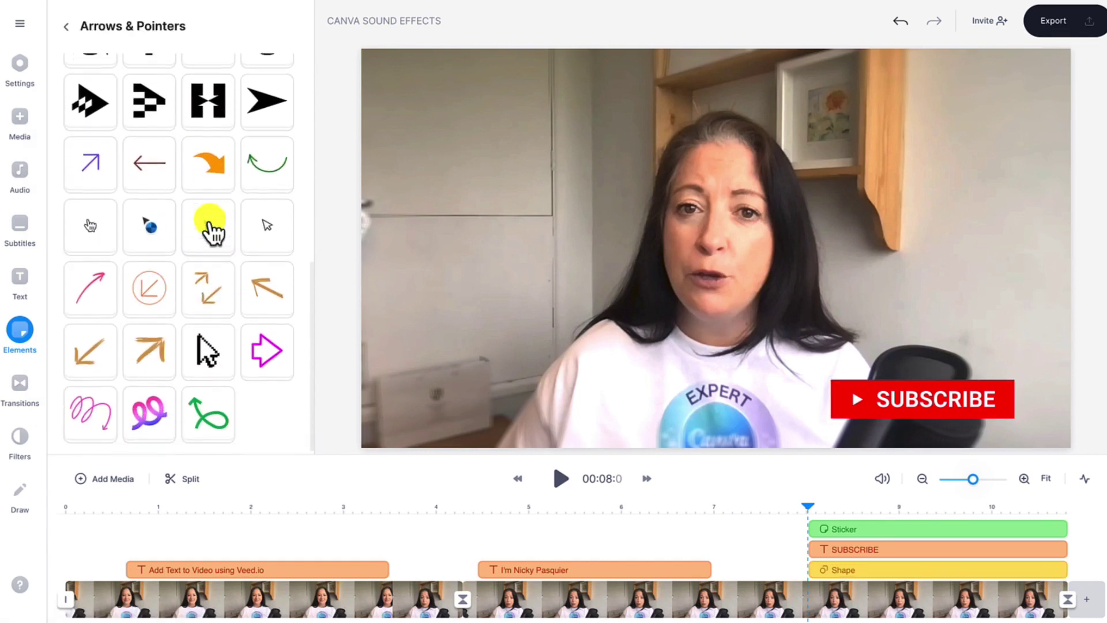
pyautogui.click(211, 343)
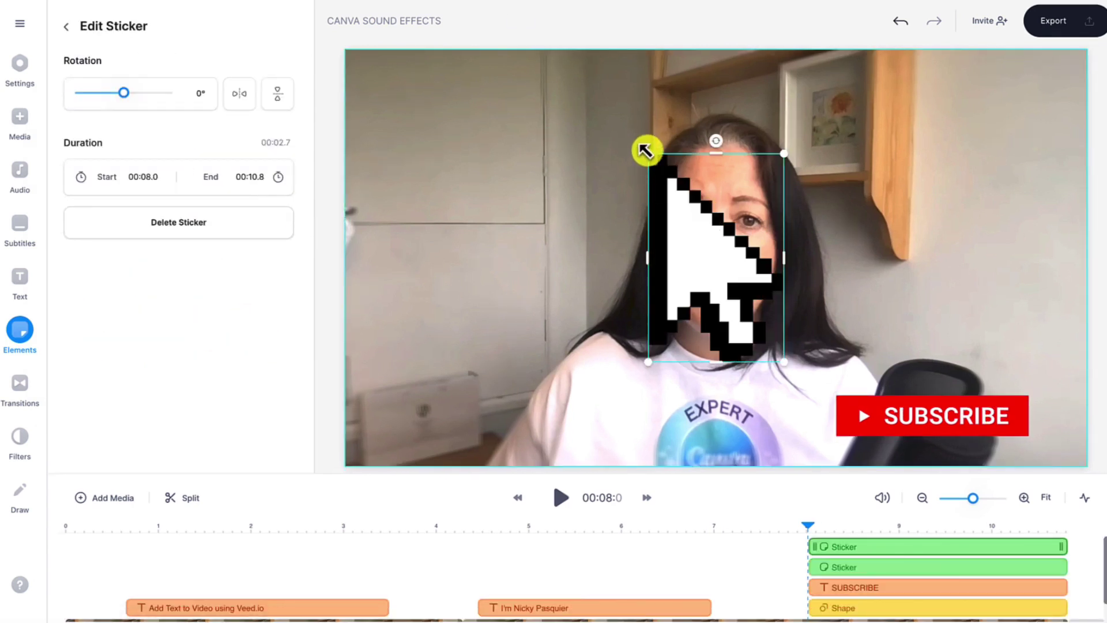
pyautogui.moveTo(645, 151); pyautogui.dragTo(740, 267)
pyautogui.moveTo(769, 307); pyautogui.dragTo(915, 409)
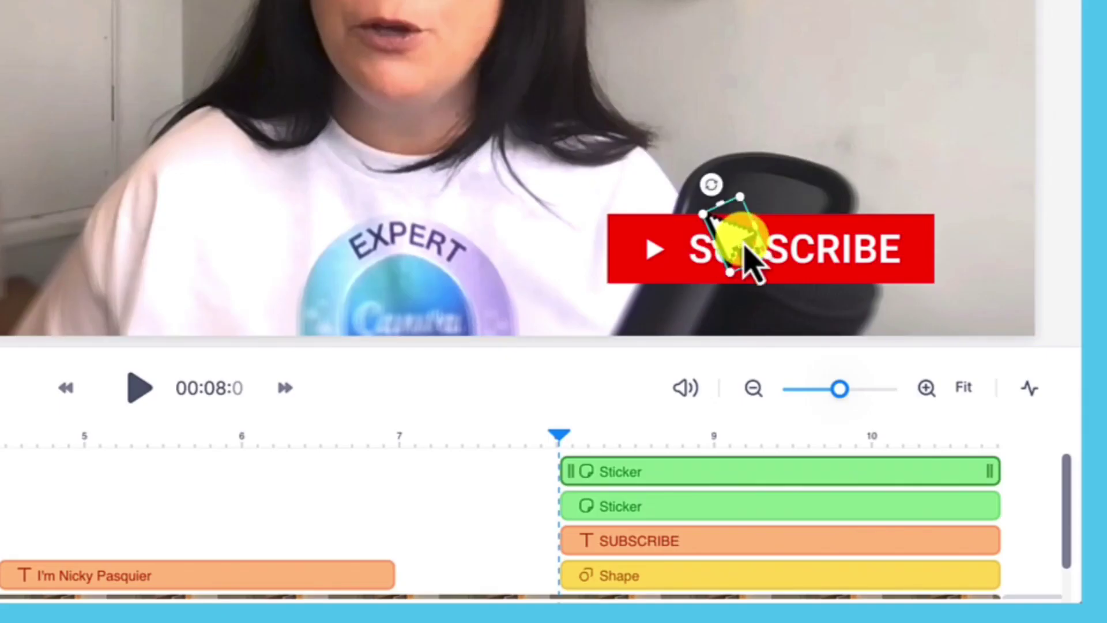
pyautogui.moveTo(749, 260); pyautogui.dragTo(951, 316)
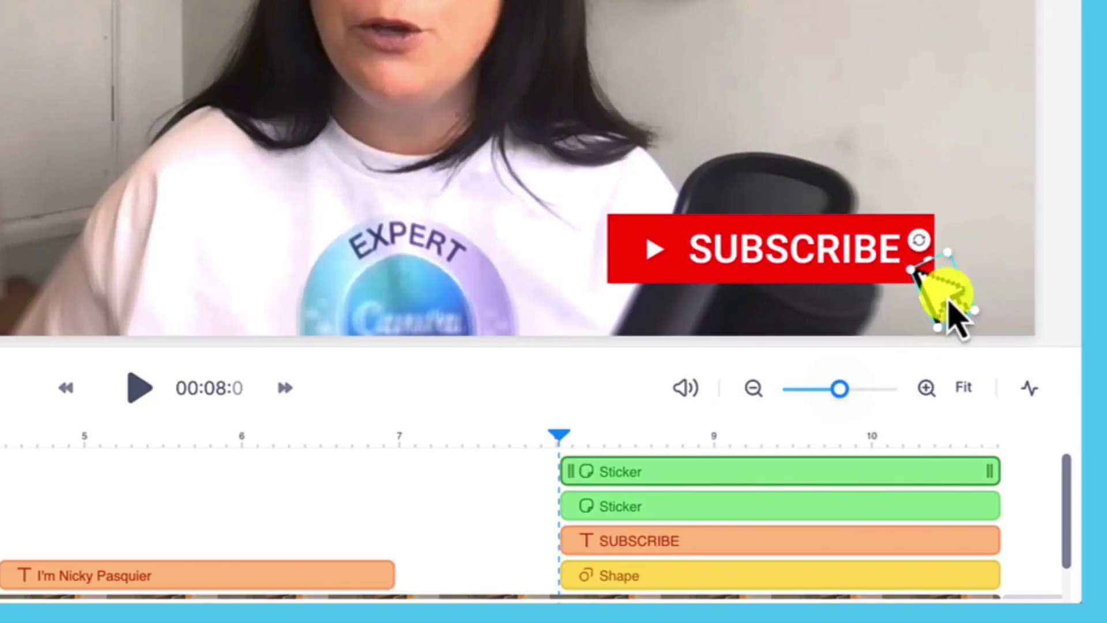
pyautogui.click(549, 281)
# Step: Delay the pointer's clip to start at 8.9 s and preview the subscribe button
pyautogui.click(610, 470)
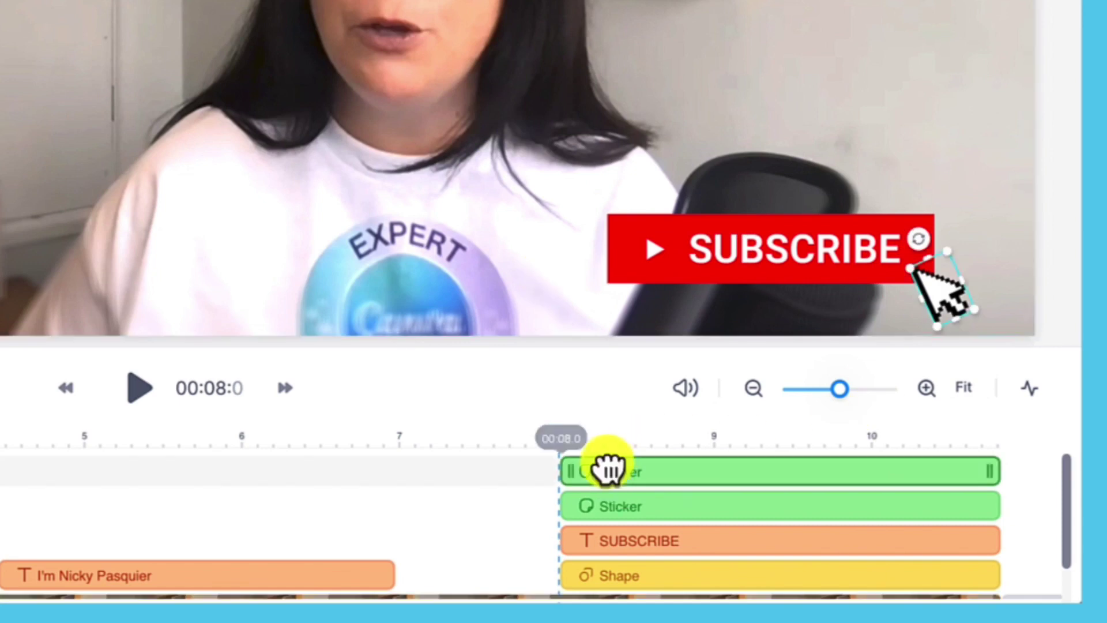
pyautogui.moveTo(568, 469); pyautogui.dragTo(714, 462)
pyautogui.moveTo(562, 441); pyautogui.dragTo(509, 441)
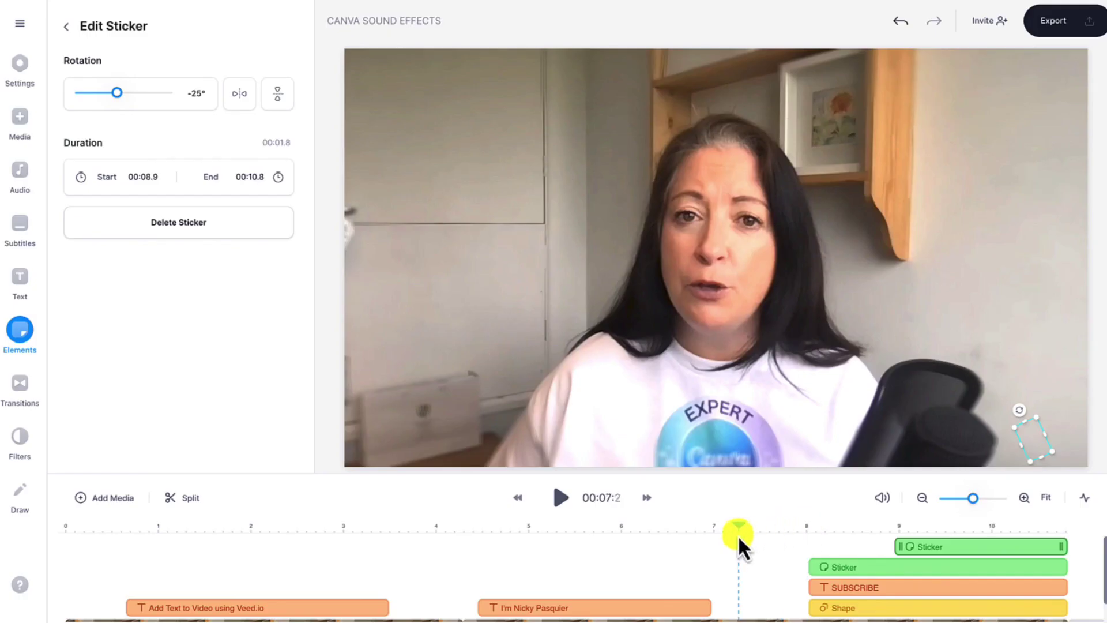
pyautogui.click(561, 499)
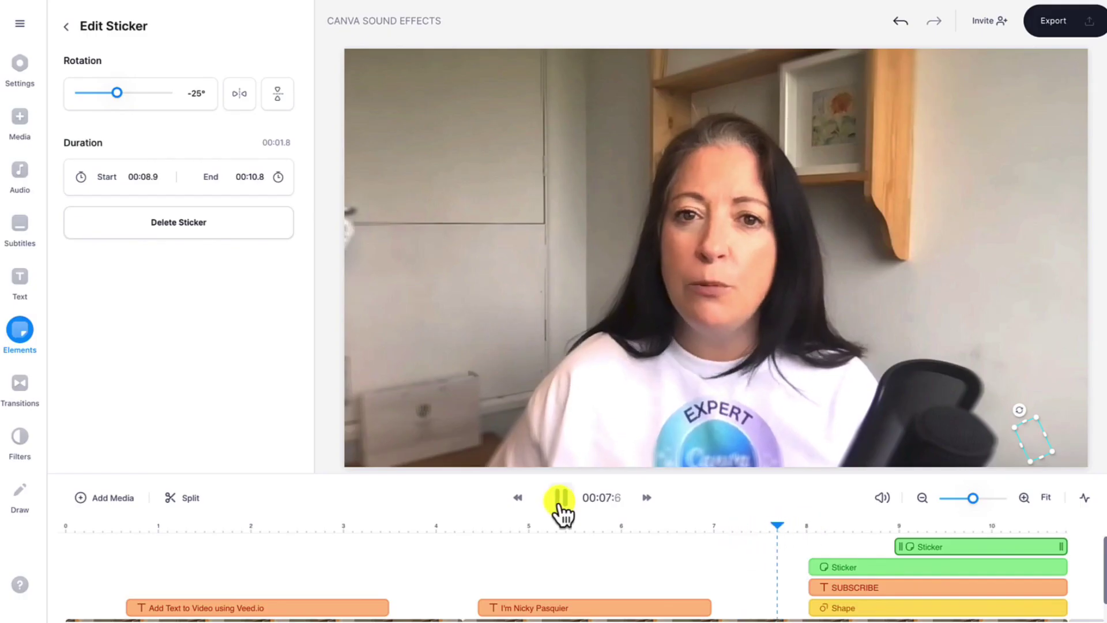